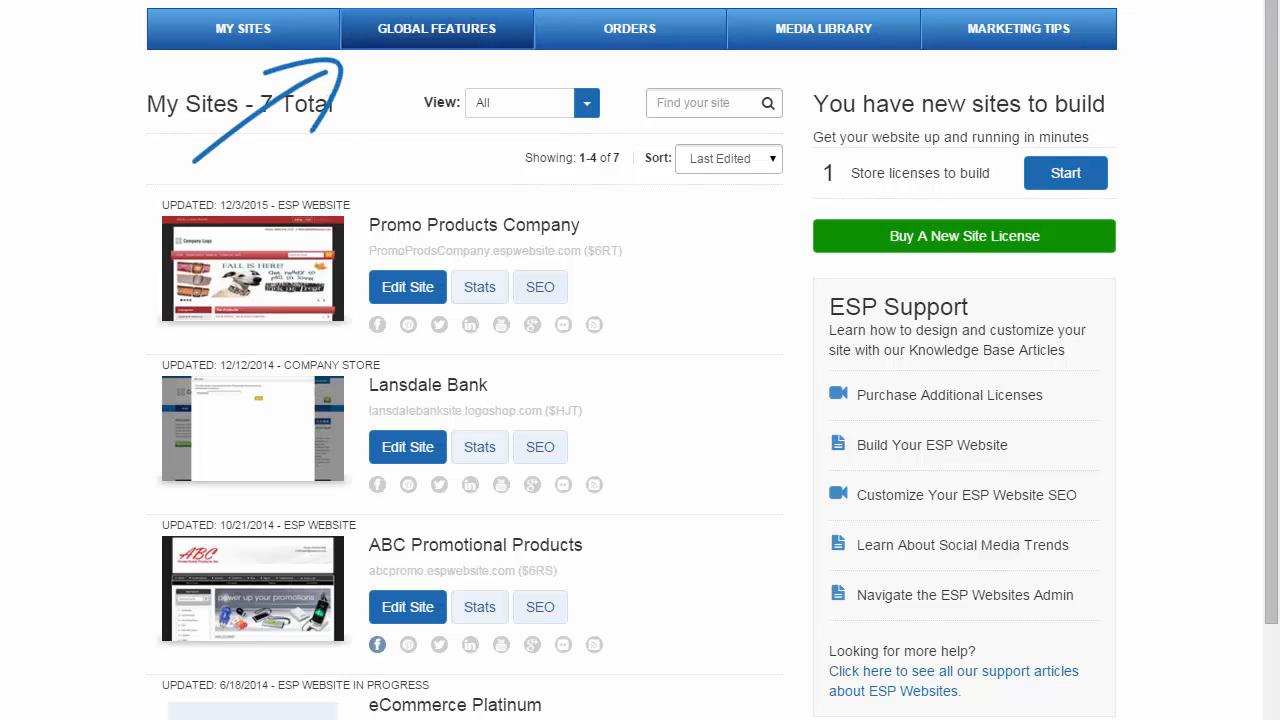
Step: In the global features' Select-A-Searches, run a product search for "ceramic mug" priced from 2.00 to 3.00
{"action": "left_click", "coordinate": [437, 29]}
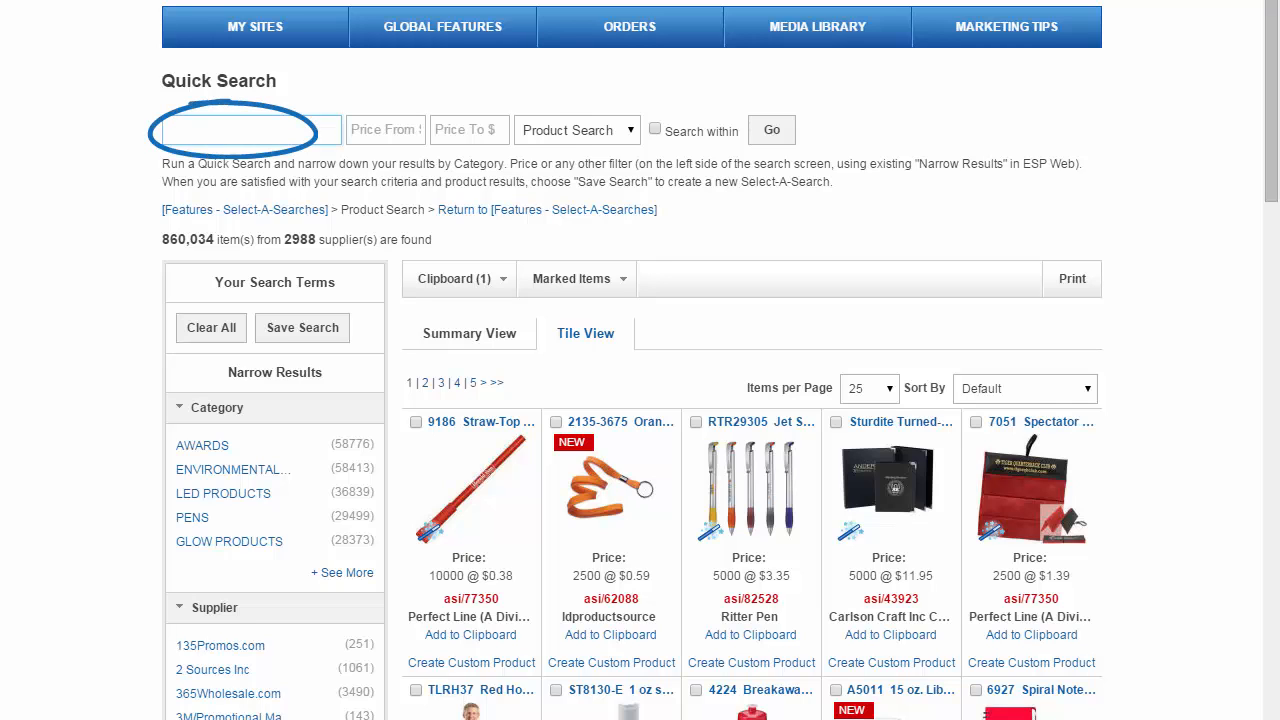
{"action": "type", "text": "ceramic mug"}
{"action": "key", "text": "Tab"}
{"action": "type", "text": "2.00"}
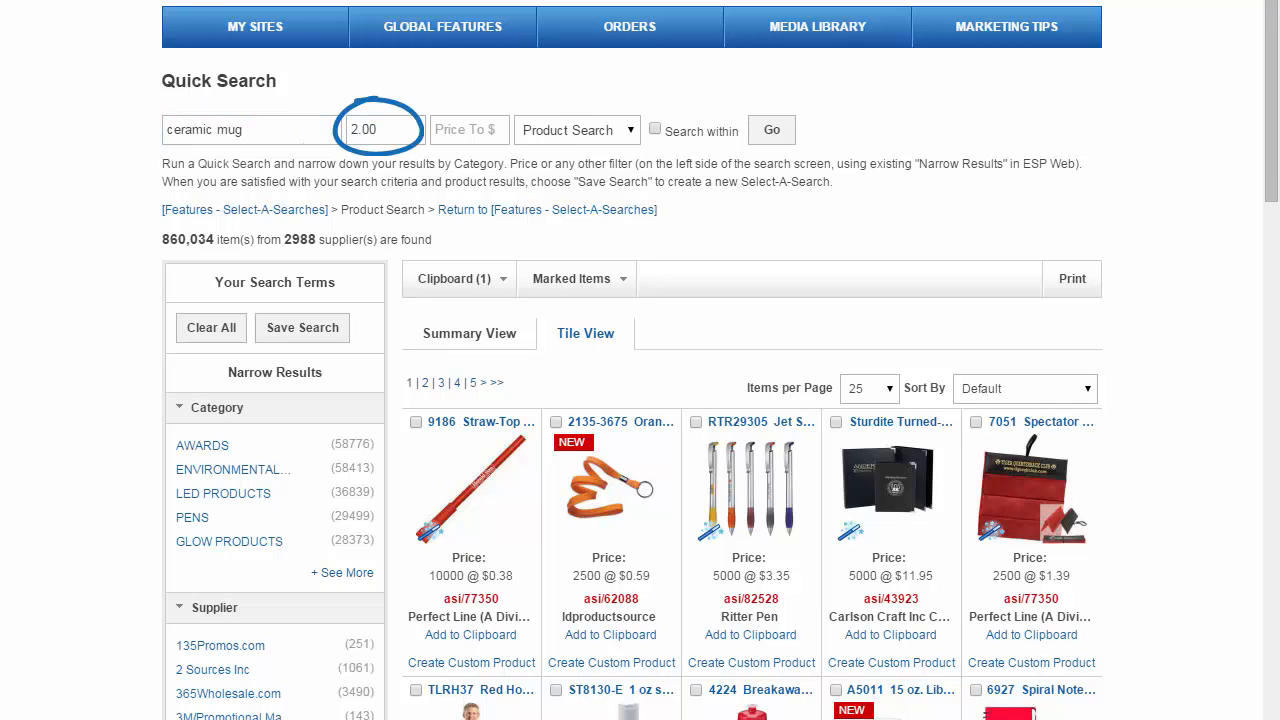
{"action": "key", "text": "Tab"}
{"action": "type", "text": "3.00"}
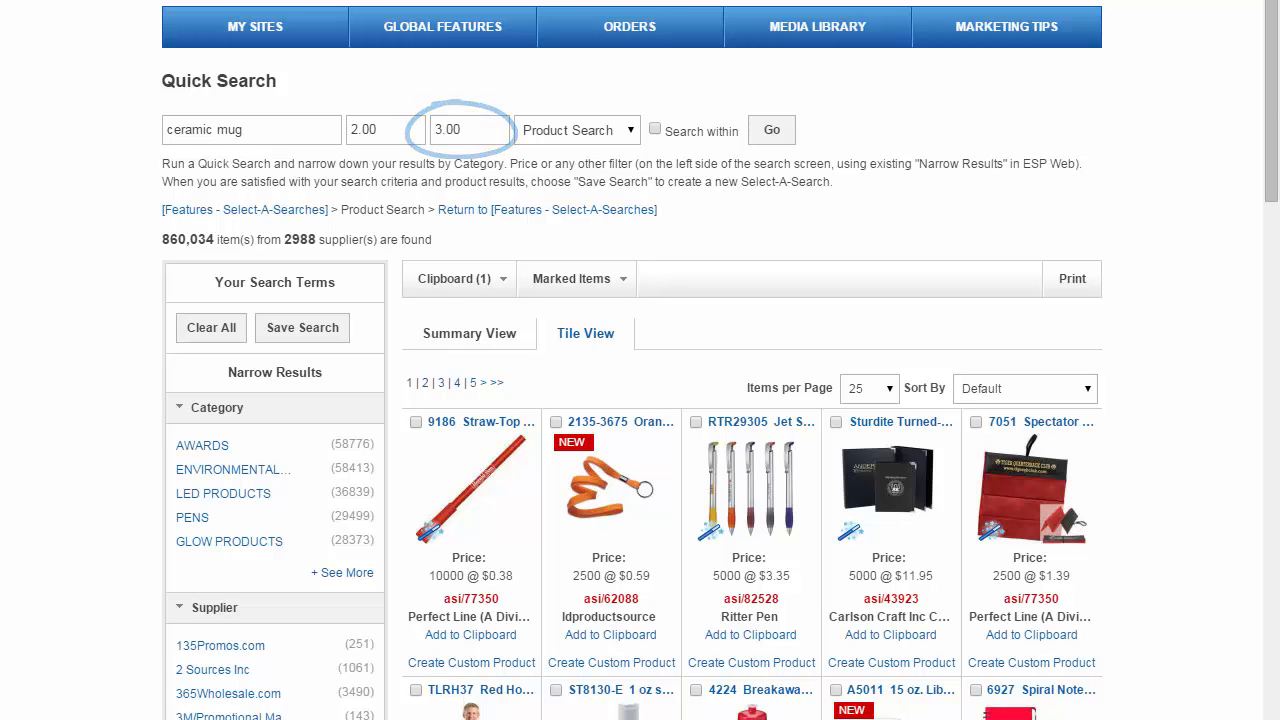
{"action": "key", "text": "Return"}
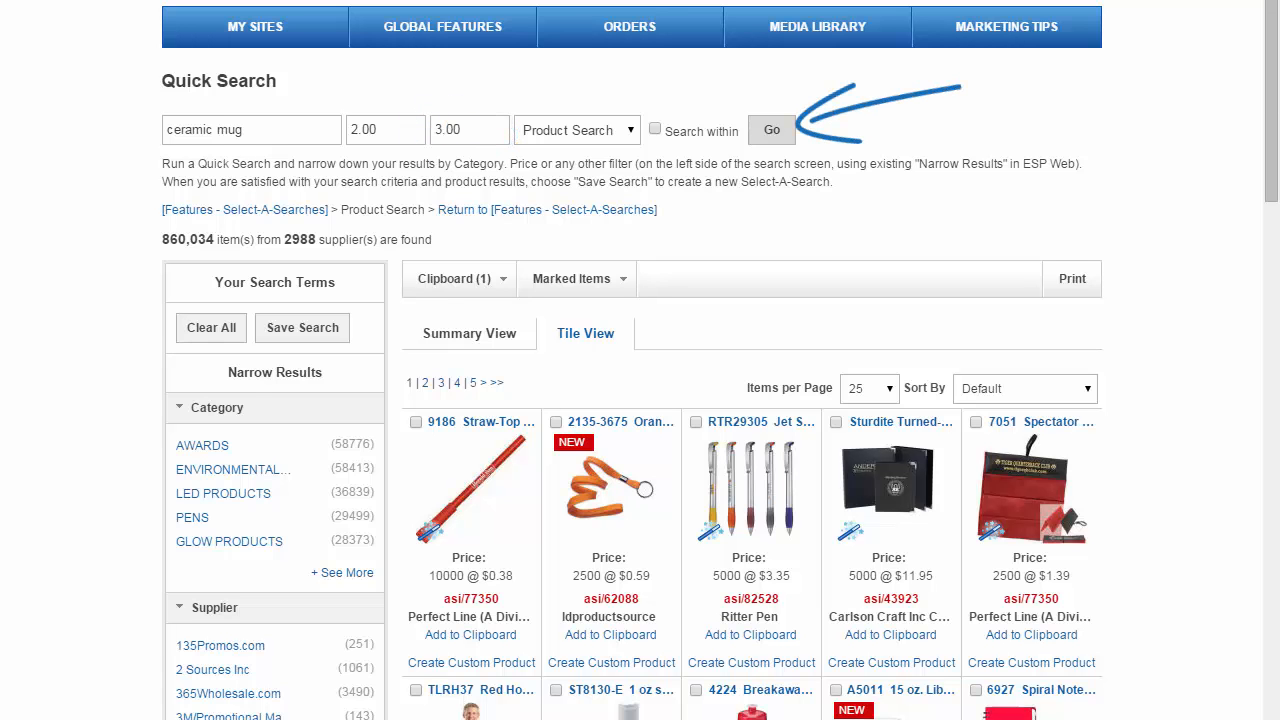
Step: Narrow the results to the MUGS & STEINS category, its Mugs & Steins-Ceramic subcategory and the $2.00 - $3.00 price range
{"action": "scroll", "coordinate": [640, 400], "scroll_direction": "down", "scroll_amount": 2}
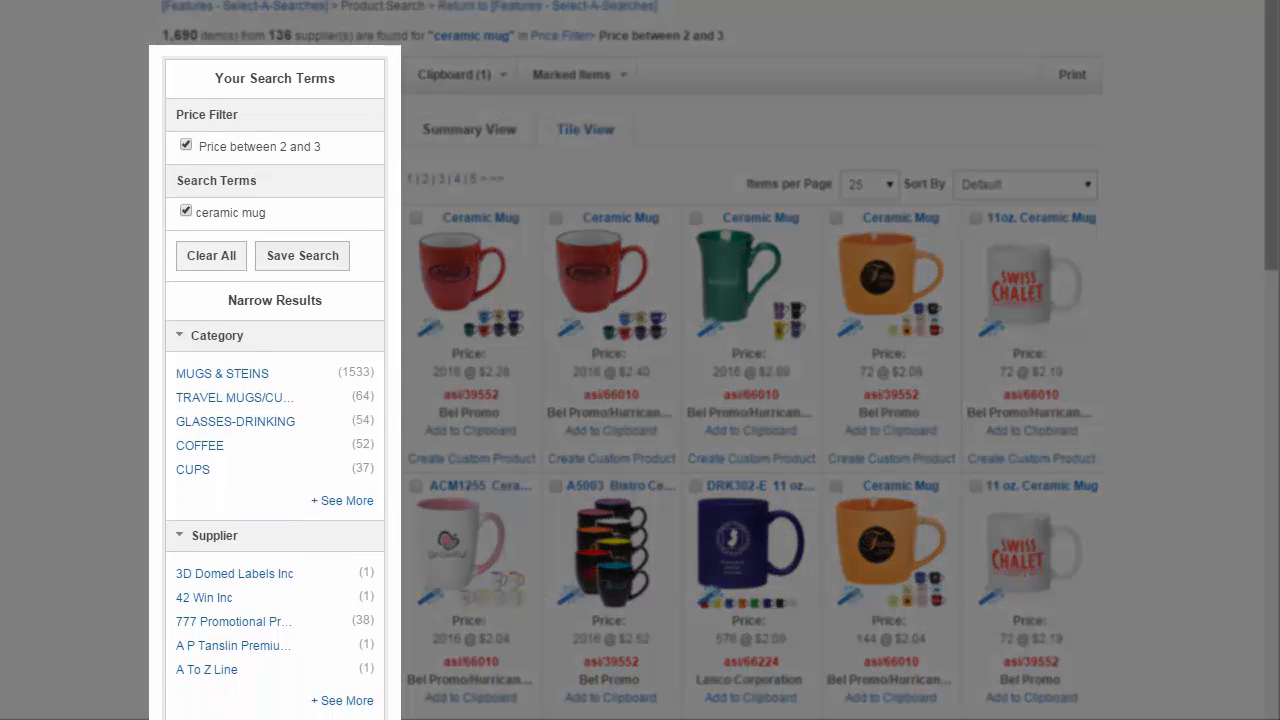
{"action": "left_click", "coordinate": [222, 373]}
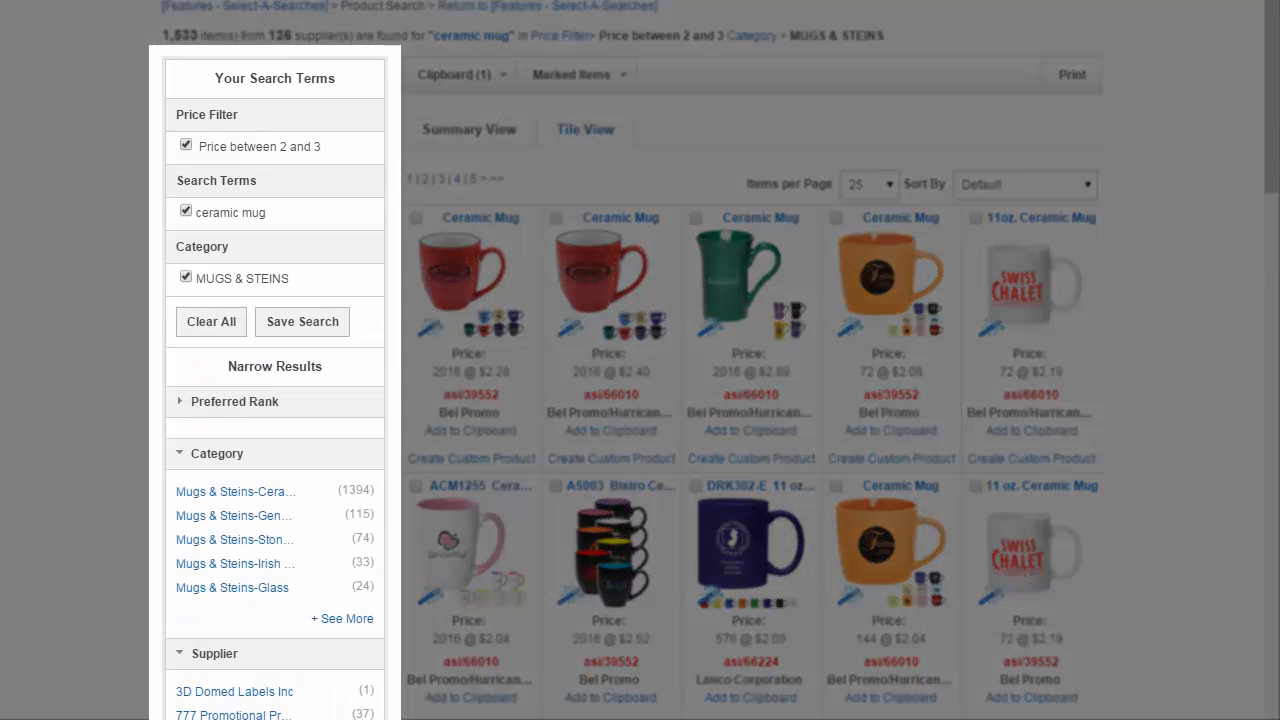
{"action": "left_click", "coordinate": [235, 491]}
{"action": "left_click", "coordinate": [210, 649]}
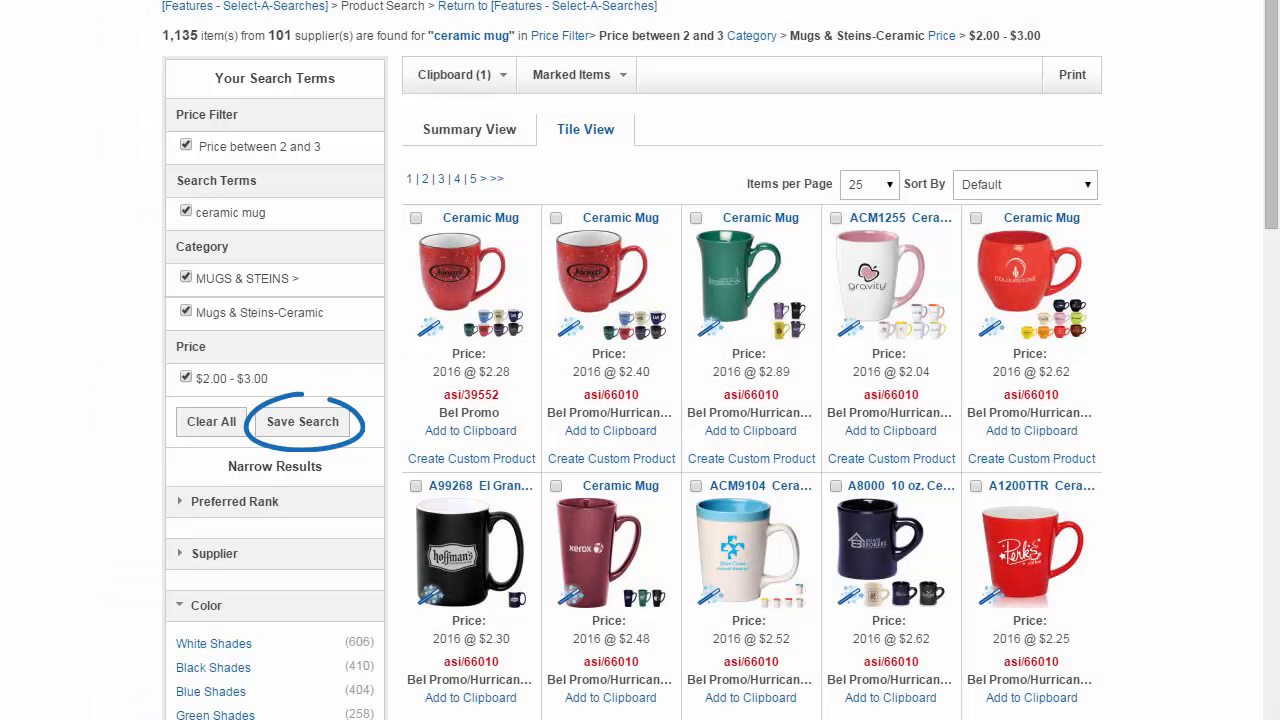
Step: Save the search as a Select-A-Search named "$2-3 Ceramic Mugs" and mark it active in its properties
{"action": "left_click", "coordinate": [302, 422]}
{"action": "triple_click", "coordinate": [573, 223]}
{"action": "key", "text": "BackSpace"}
{"action": "type", "text": "$2-3 Ceramic Mugs"}
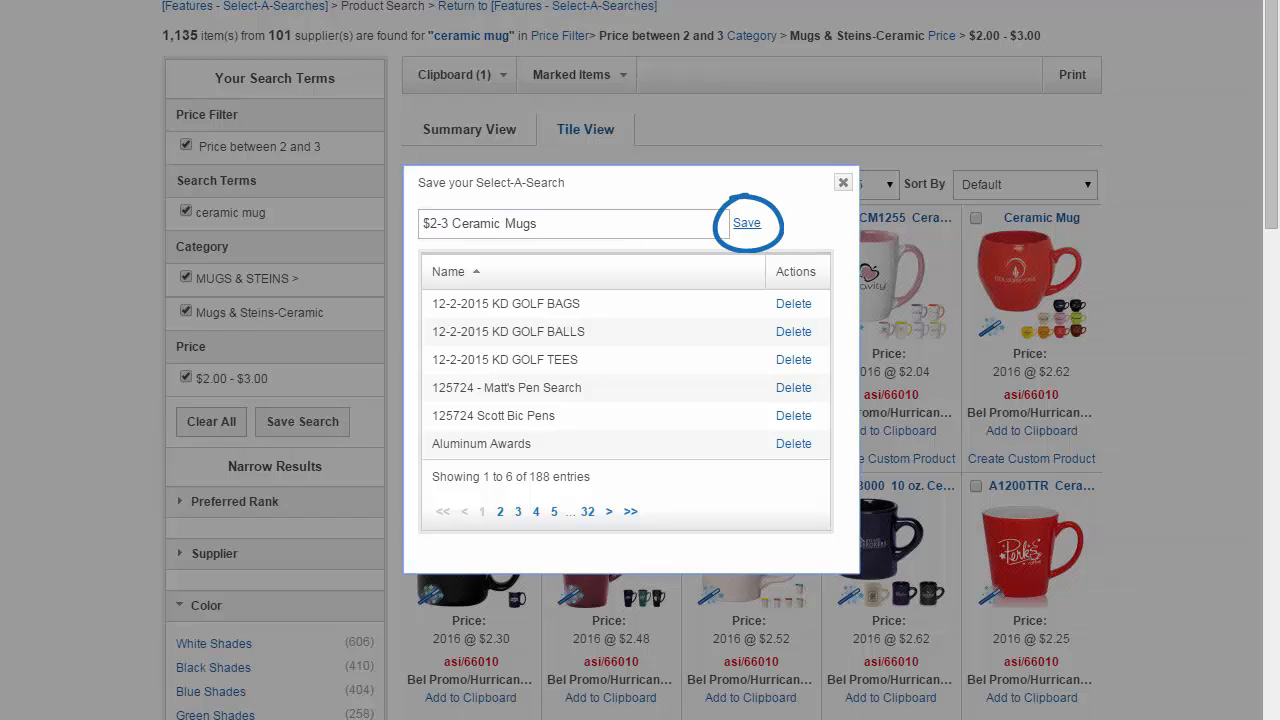
{"action": "left_click", "coordinate": [747, 223]}
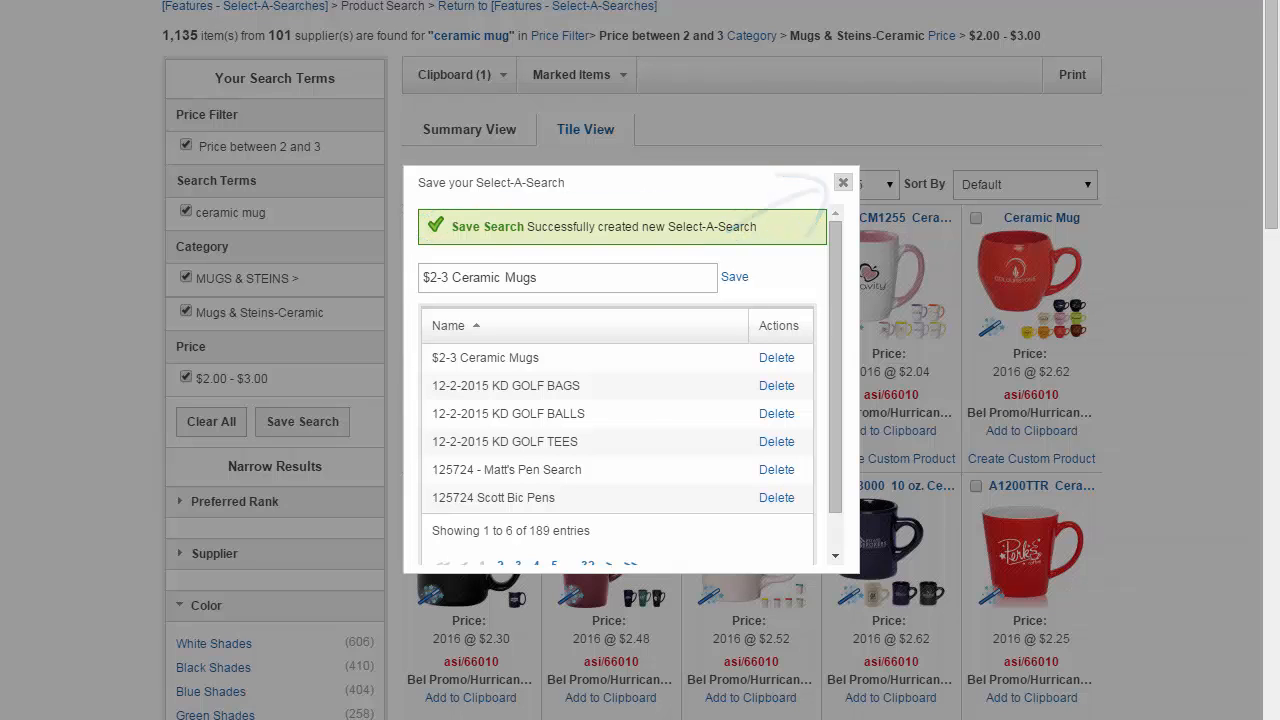
{"action": "left_click", "coordinate": [843, 183]}
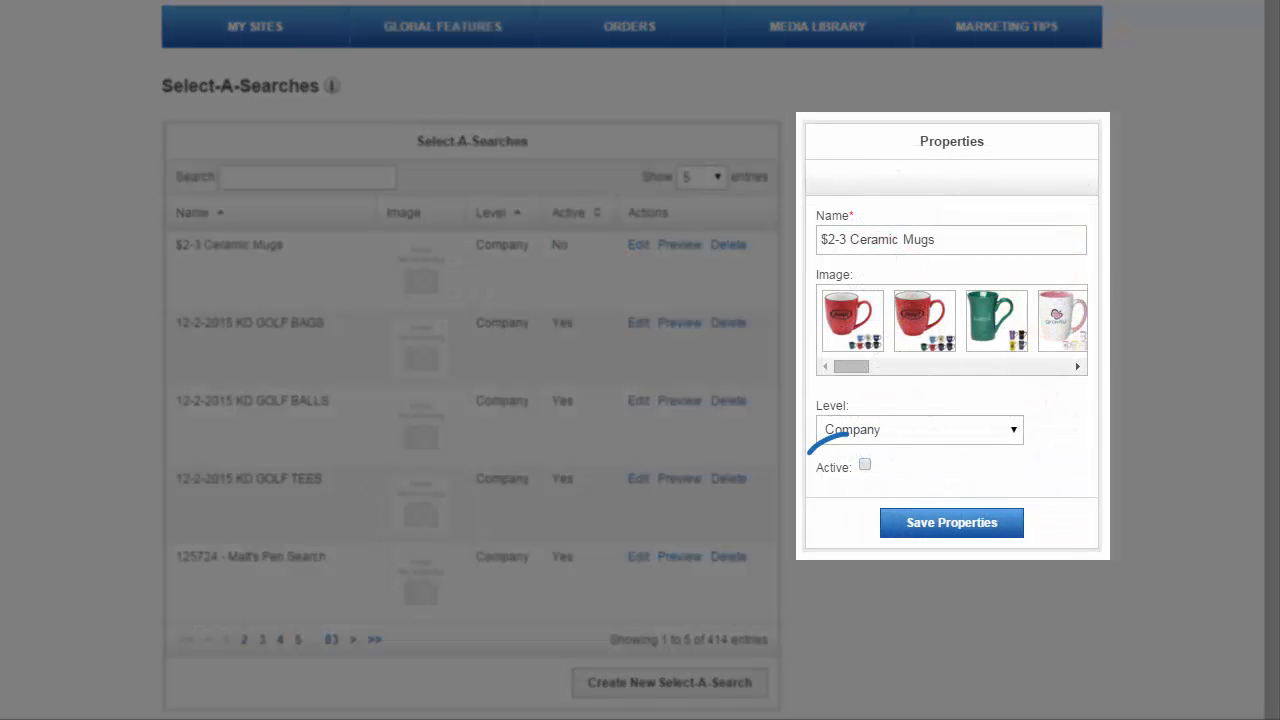
{"action": "left_click", "coordinate": [865, 464]}
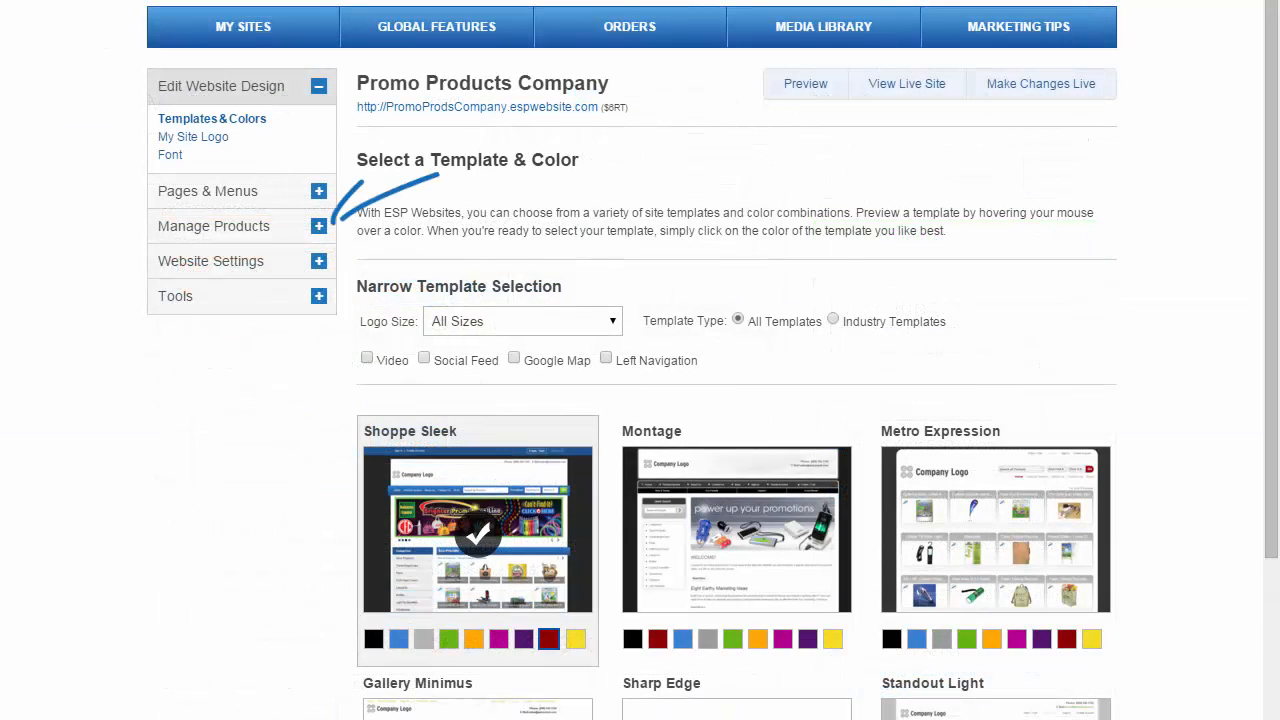
Step: Create a new product collection named "Special Mugs" for the Promo Products Company site
{"action": "left_click", "coordinate": [319, 226]}
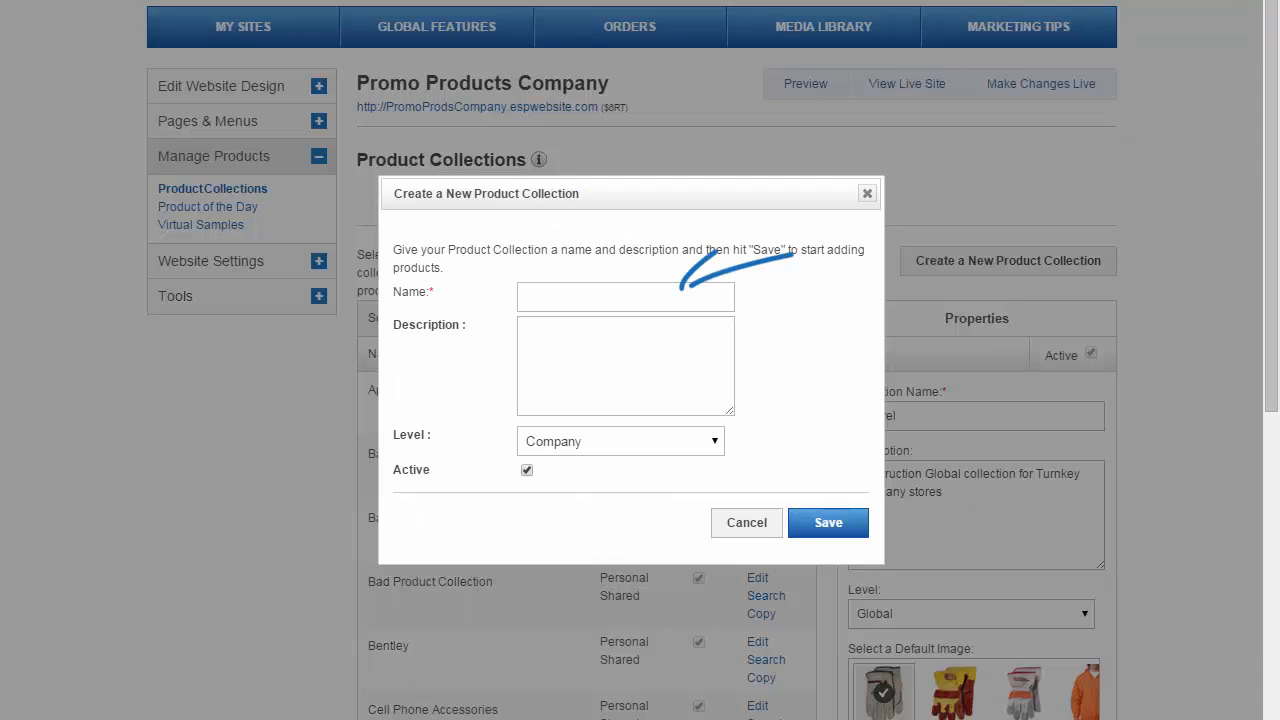
{"action": "type", "text": "Special Mugs"}
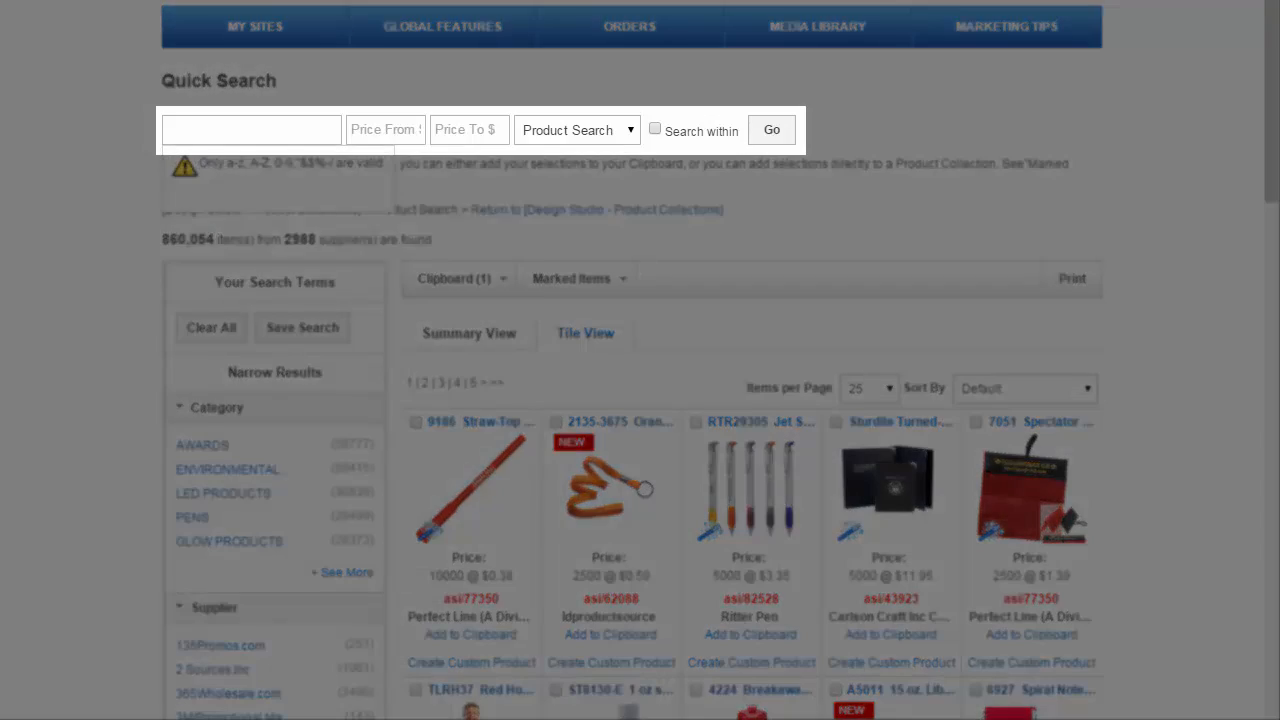
Step: Search for product MC1912E and add both the MC1912E and MC1912E-WT mugs to the current product collection
{"action": "type", "text": "MC1912E"}
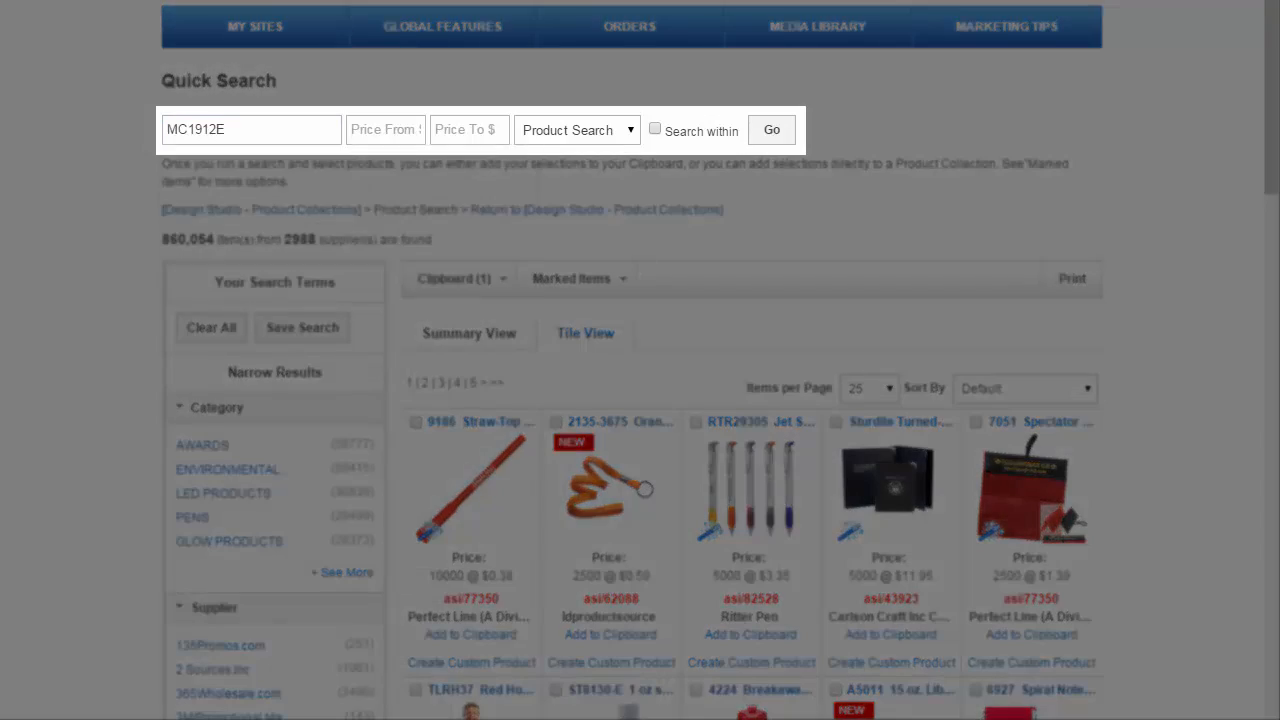
{"action": "key", "text": "Return"}
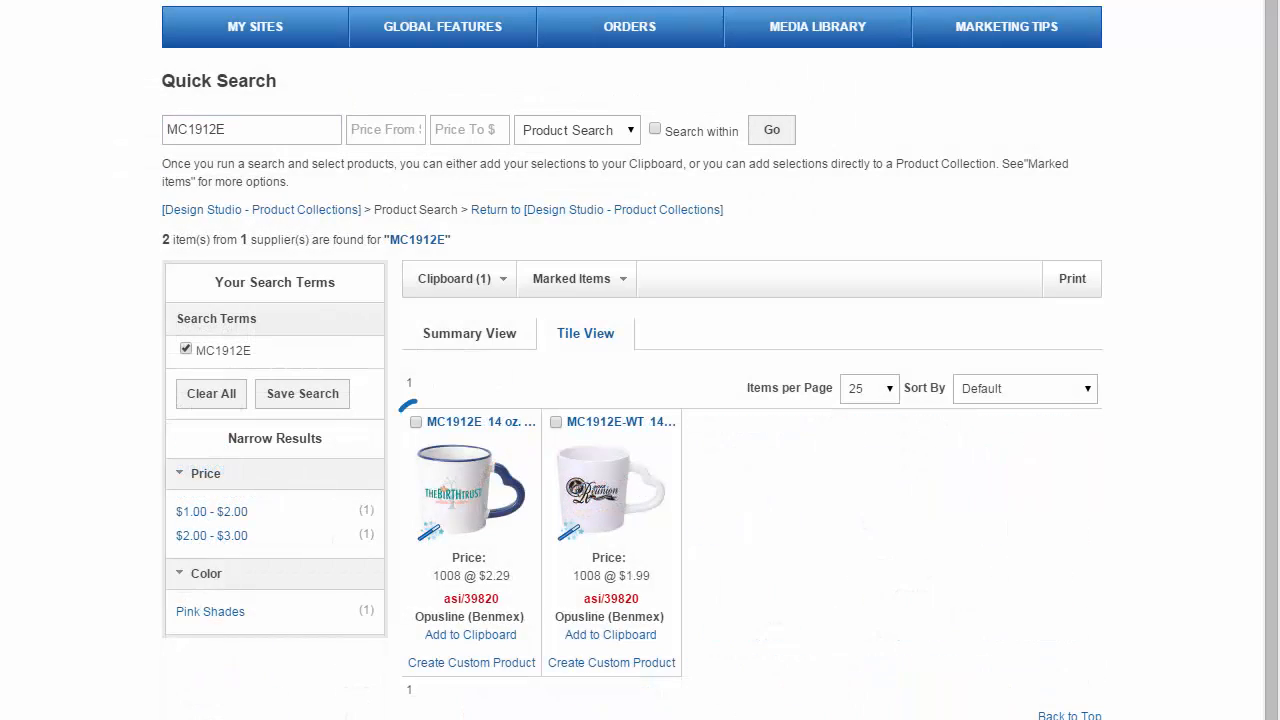
{"action": "left_click", "coordinate": [416, 422]}
{"action": "left_click", "coordinate": [556, 422]}
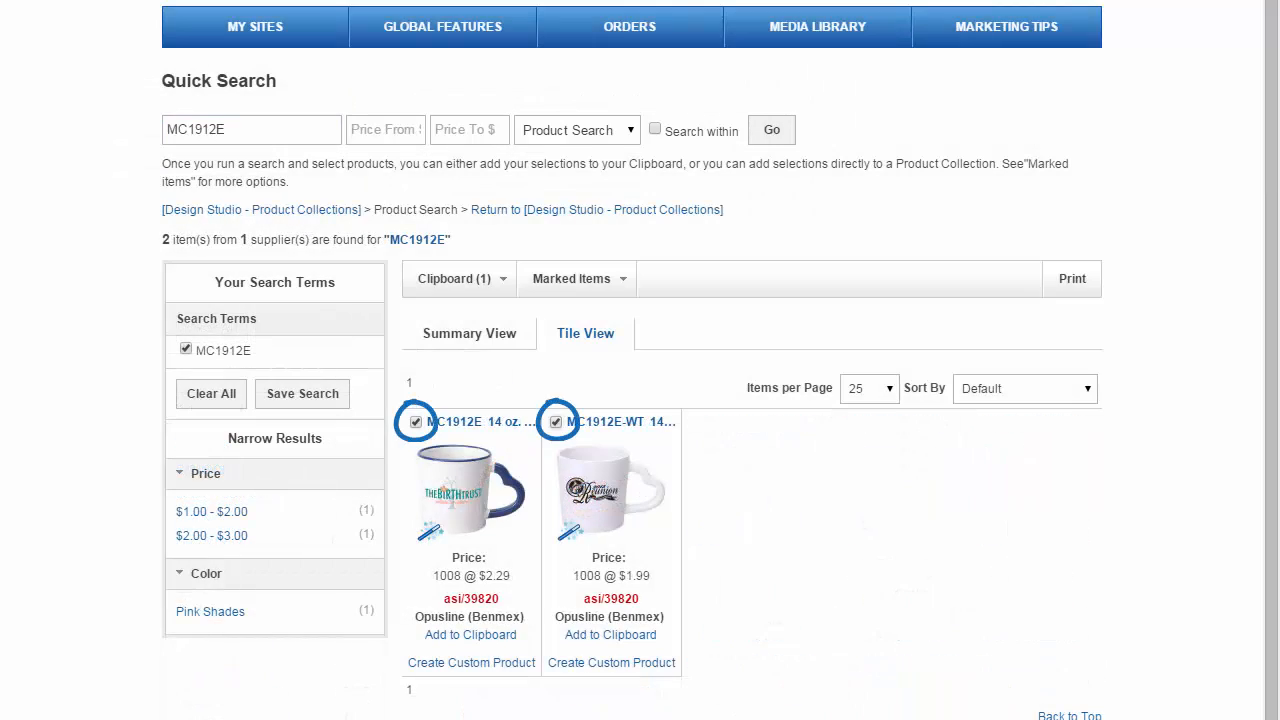
{"action": "left_click", "coordinate": [577, 279]}
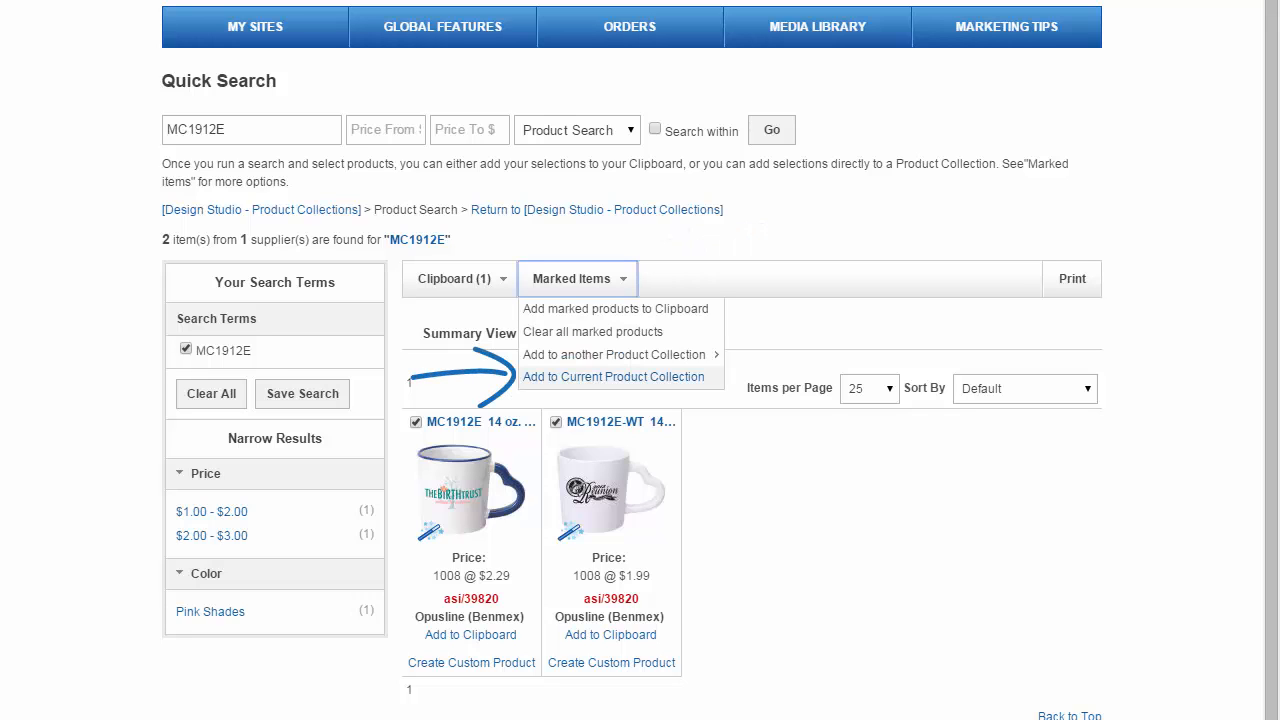
{"action": "left_click", "coordinate": [613, 376]}
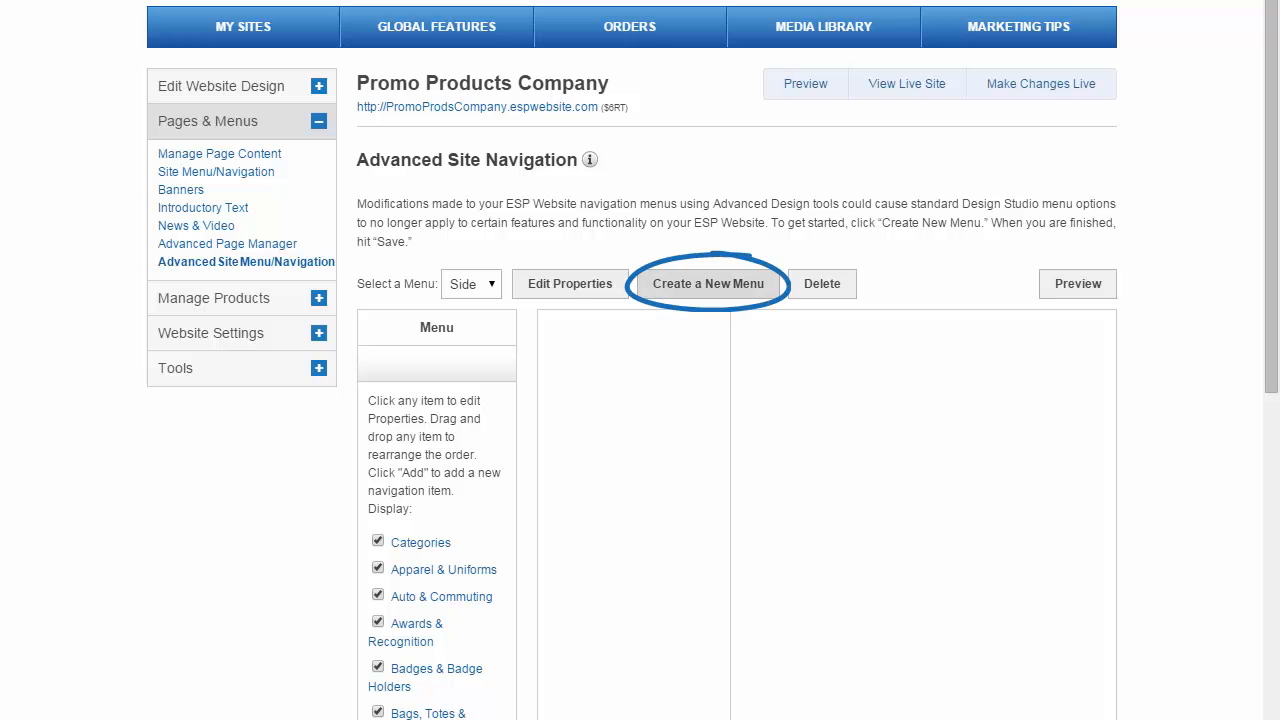
Step: Create a new navigation menu named "Side Menu" with a vertical layout in the advanced site navigation
{"action": "left_click", "coordinate": [708, 284]}
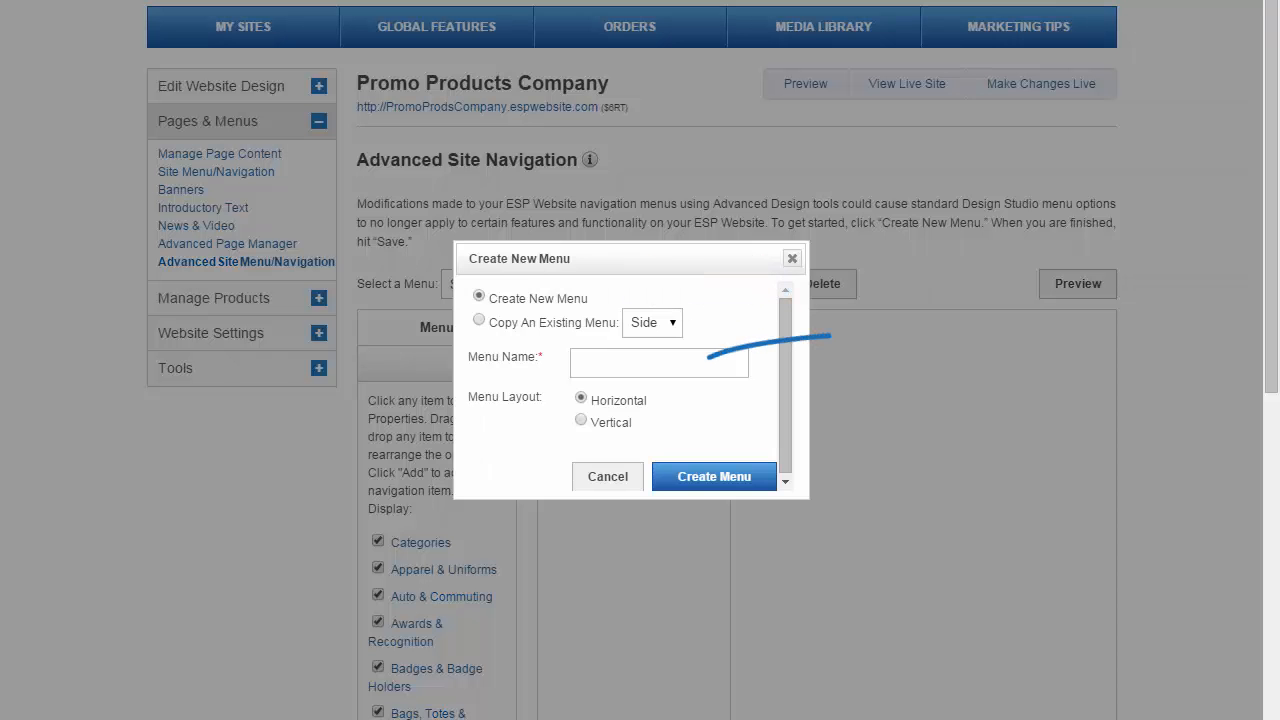
{"action": "left_click", "coordinate": [658, 363]}
{"action": "type", "text": "Side Menu"}
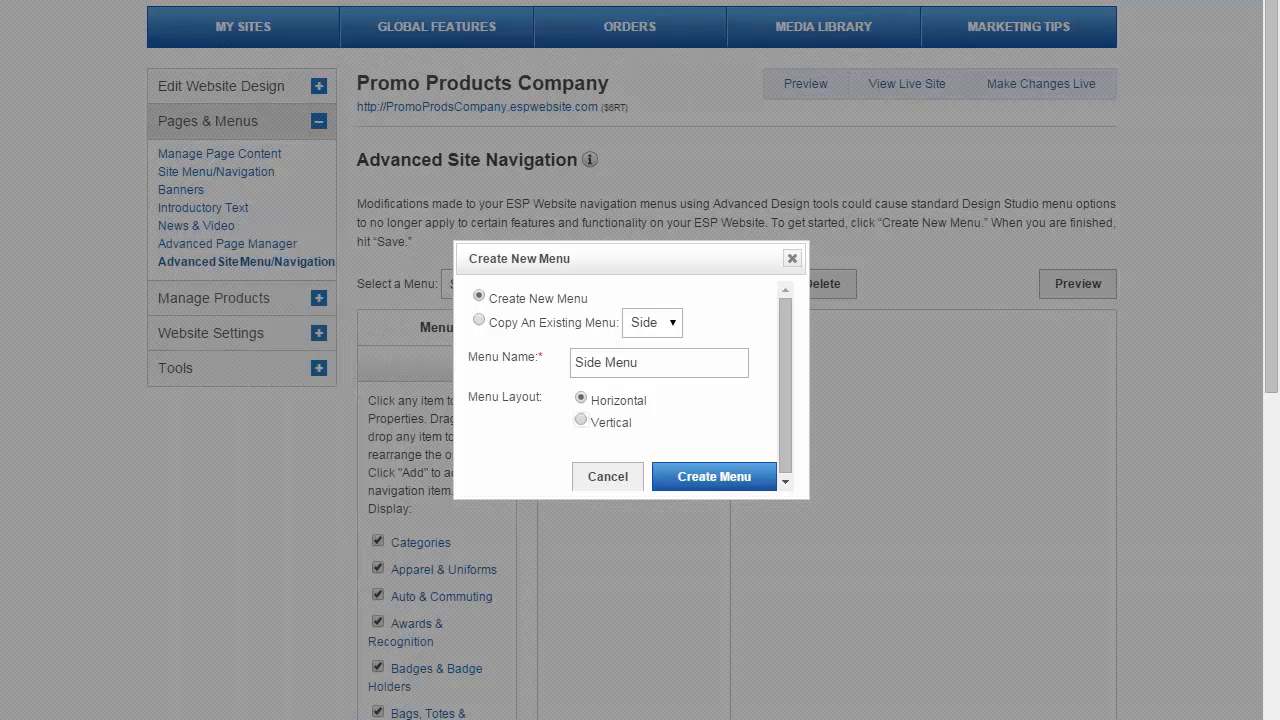
{"action": "left_click", "coordinate": [581, 420]}
{"action": "left_click", "coordinate": [714, 477]}
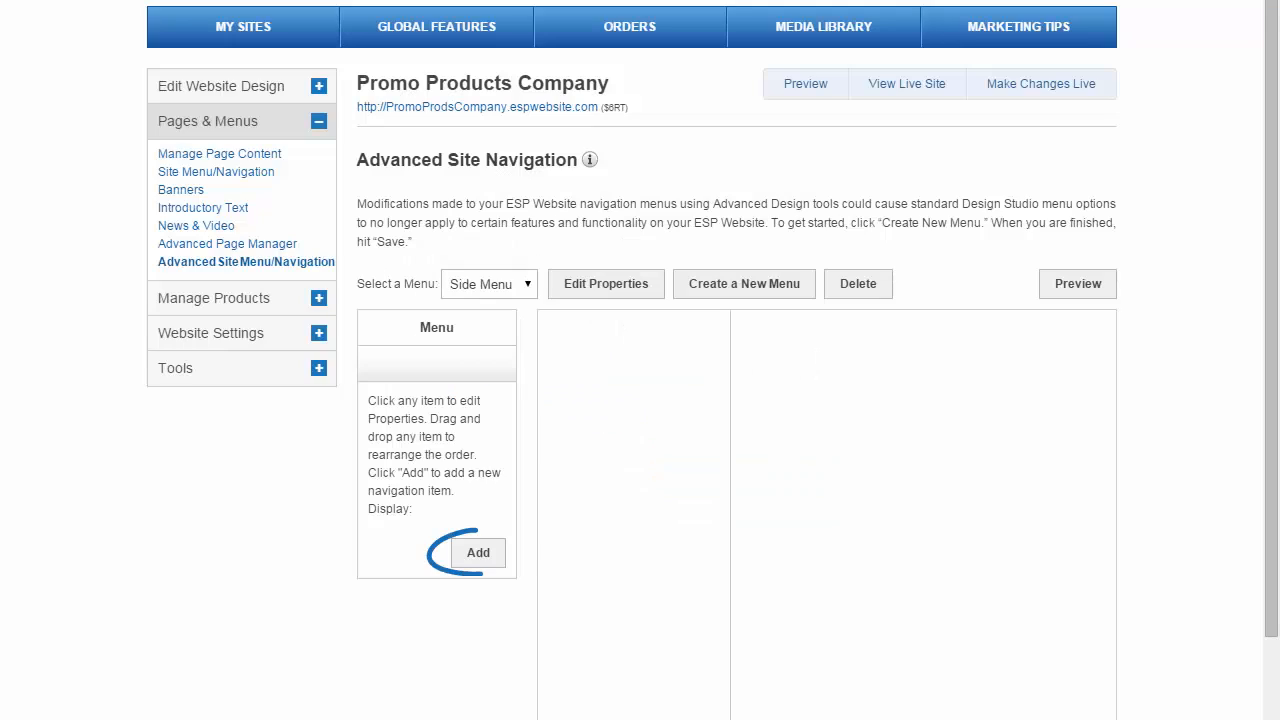
Step: Add an item with the display name "Mug Collection" to the Side Menu and save it
{"action": "left_click", "coordinate": [478, 553]}
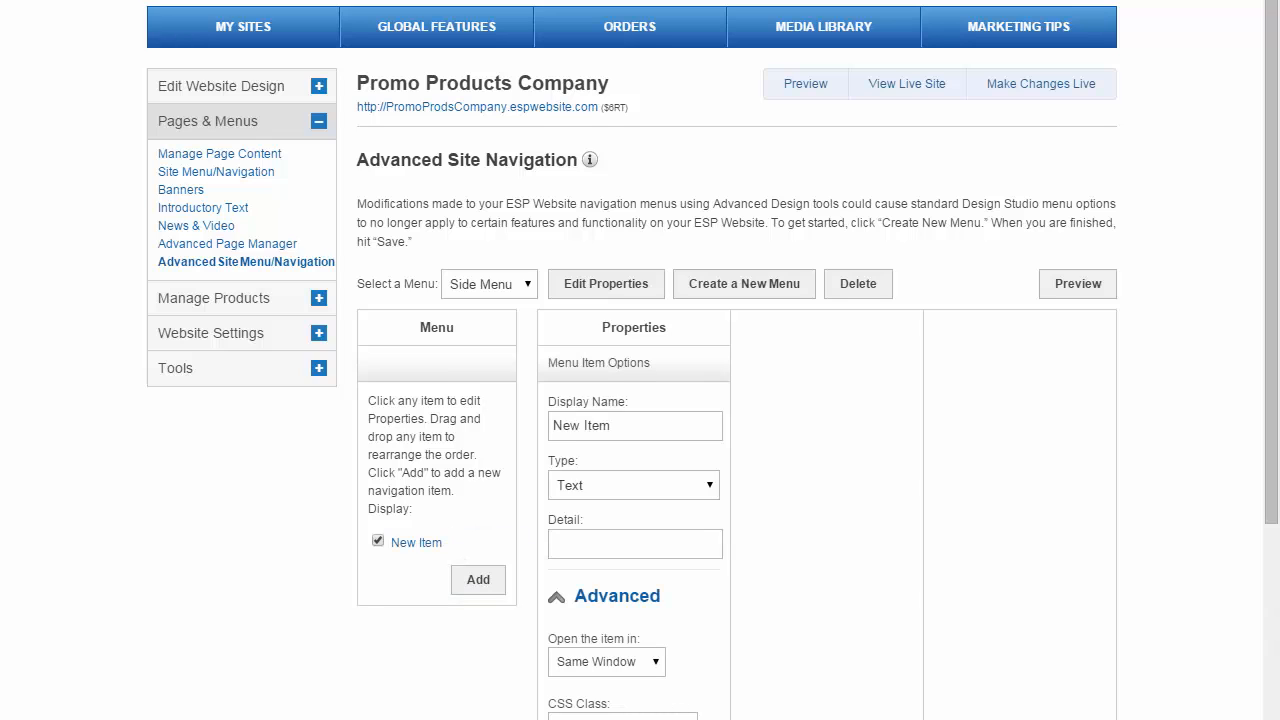
{"action": "scroll", "coordinate": [640, 400], "scroll_direction": "down", "scroll_amount": 3}
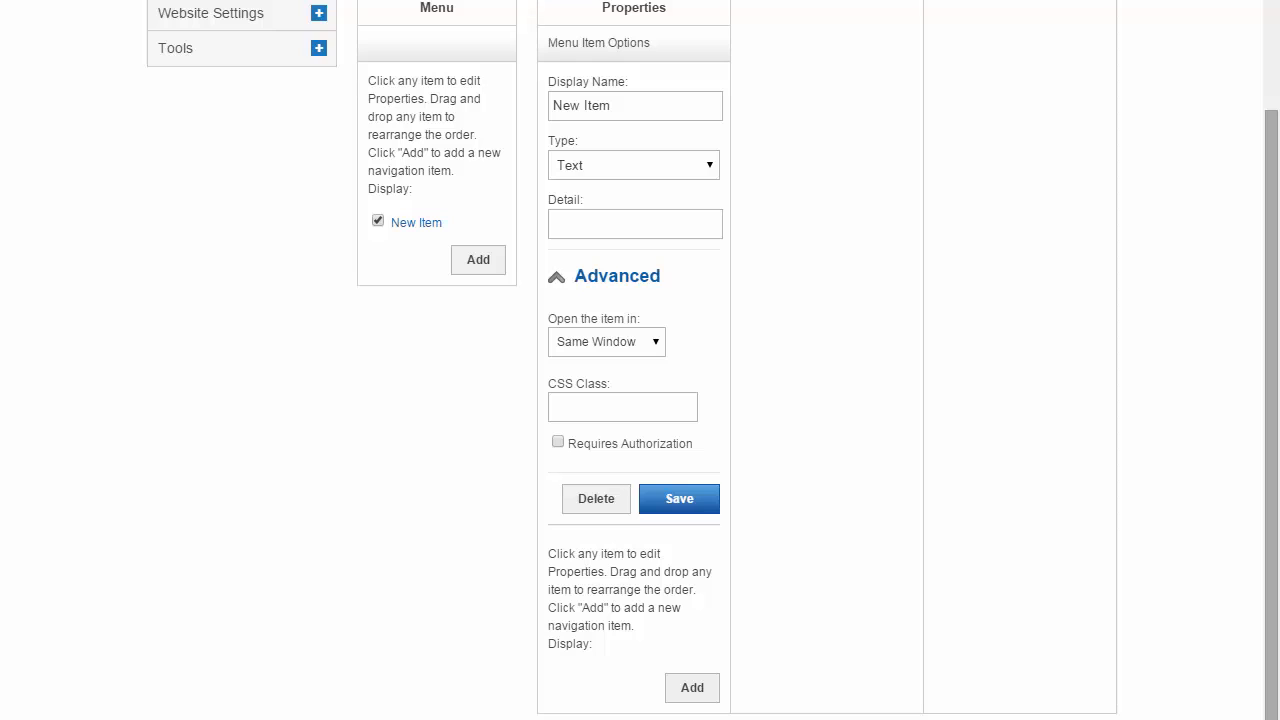
{"action": "type", "text": "Mug C"}
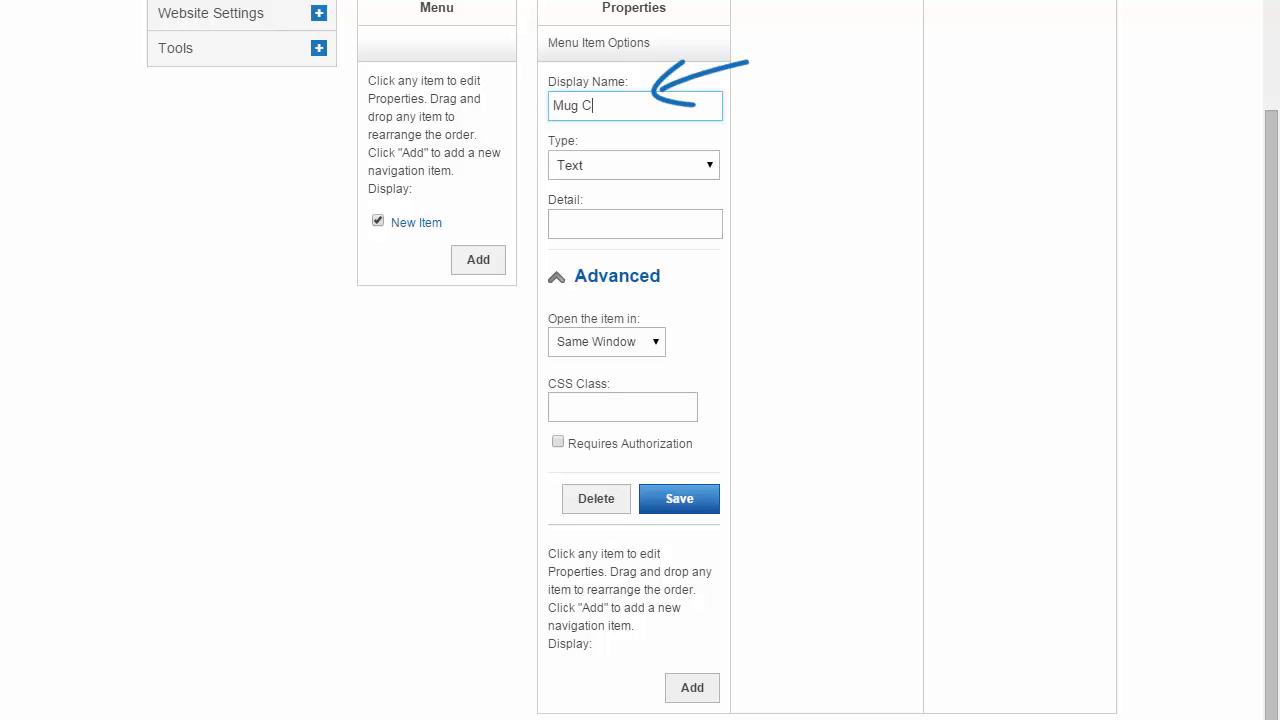
{"action": "type", "text": "ollection"}
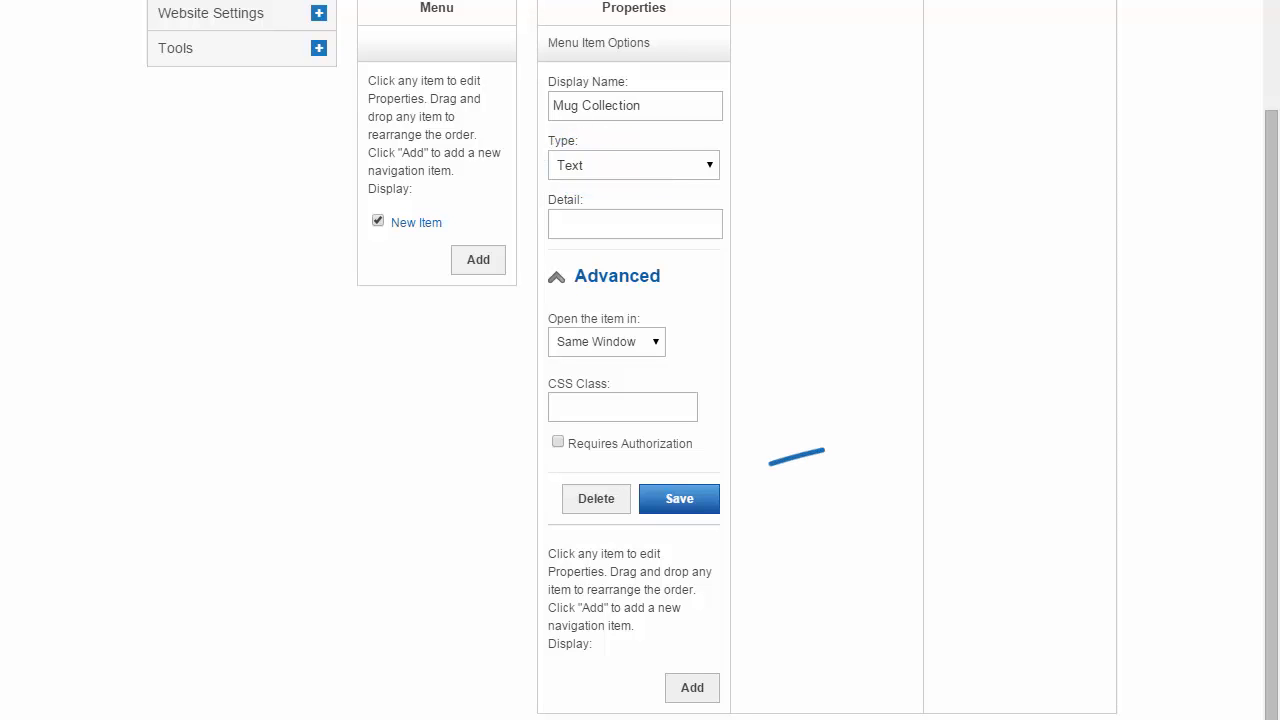
{"action": "left_click", "coordinate": [679, 499]}
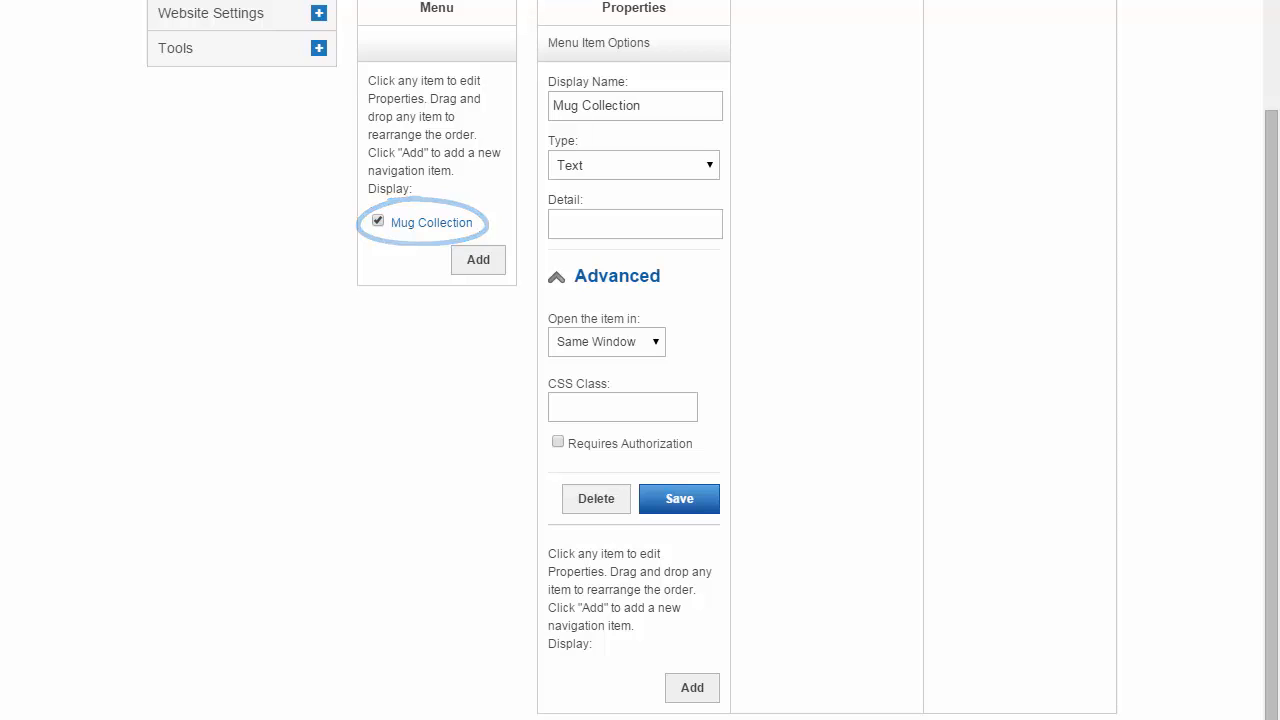
Step: Add a navigation item beneath Mug Collection with the display name "Ceramic Mugs"
{"action": "left_click", "coordinate": [692, 687]}
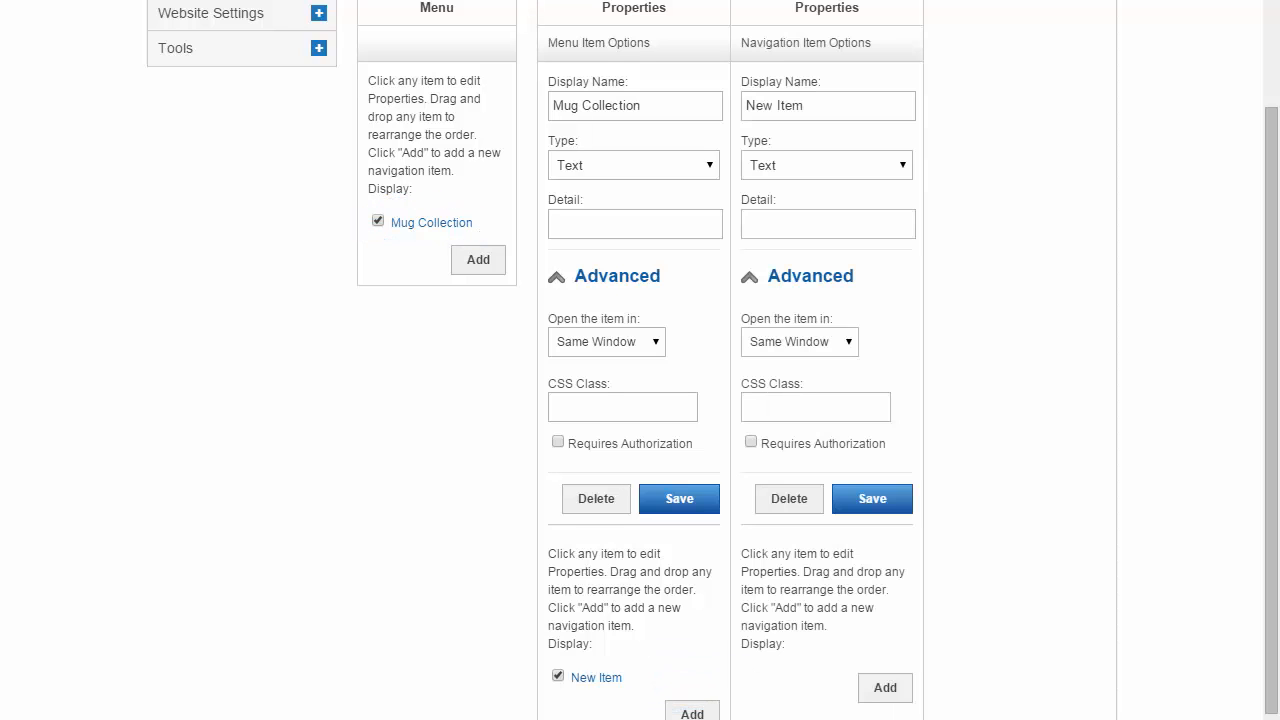
{"action": "triple_click", "coordinate": [775, 106]}
{"action": "type", "text": "Ce"}
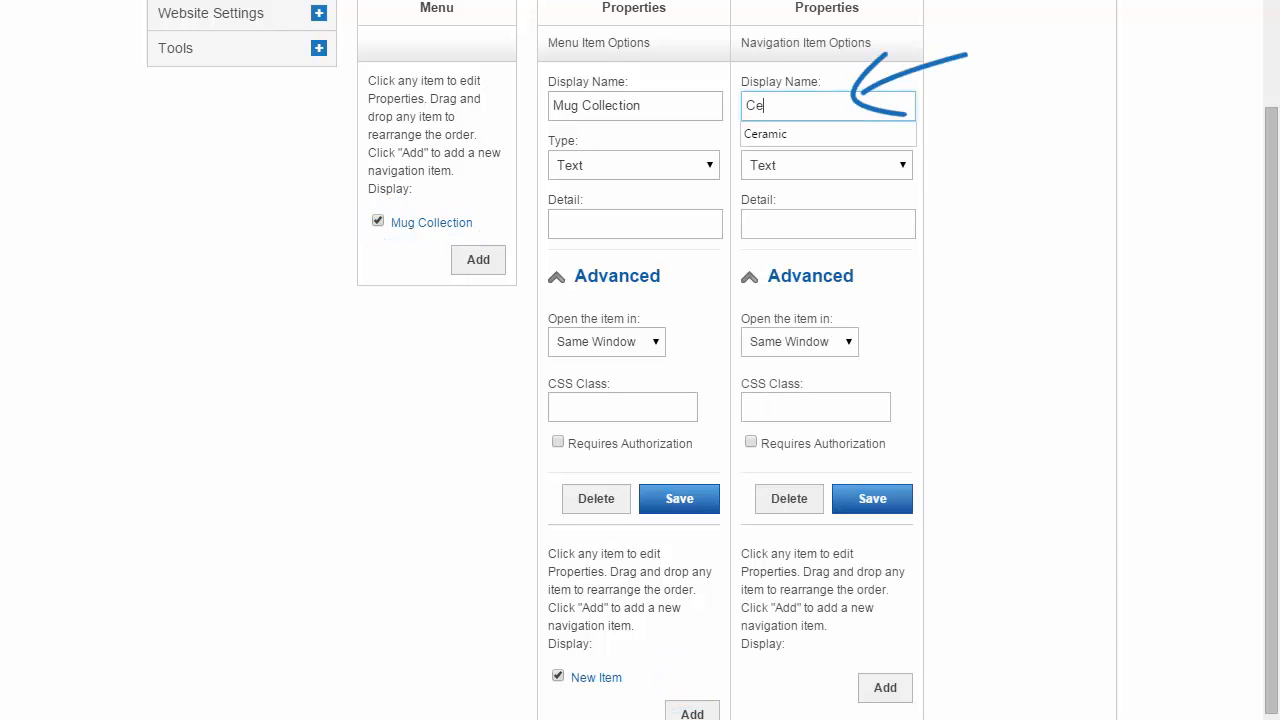
{"action": "type", "text": "ramic Mugs"}
{"action": "key", "text": "Tab"}
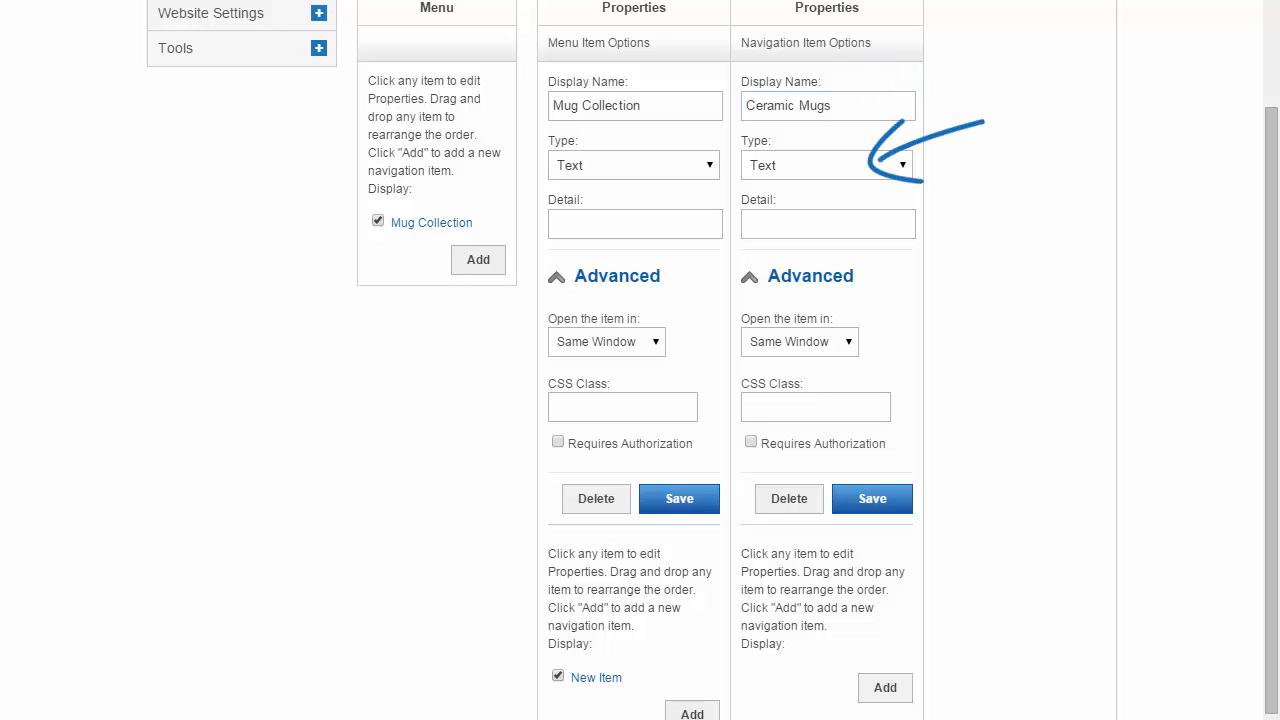
Step: Set the Ceramic Mugs item's type to Select-A-Searches with "$2-3 Ceramic Mugs" as its detail, and save it
{"action": "left_click", "coordinate": [827, 165]}
{"action": "key", "text": "Return"}
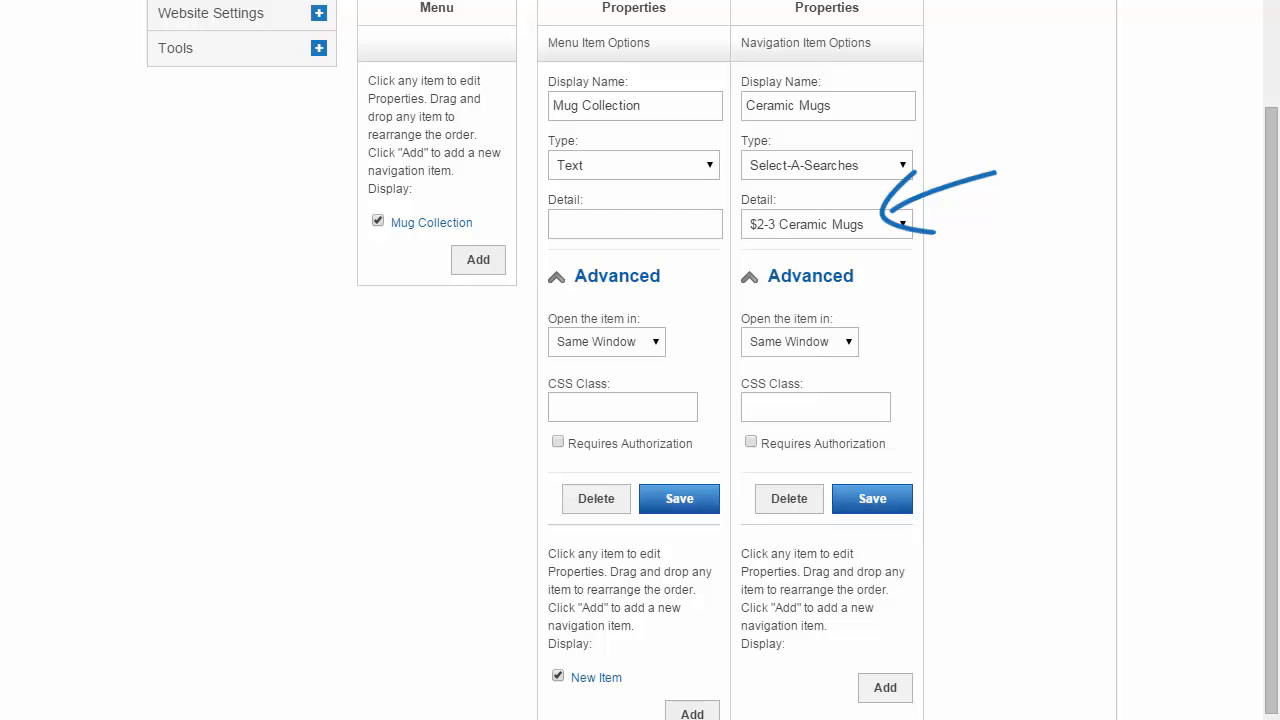
{"action": "left_click", "coordinate": [902, 224]}
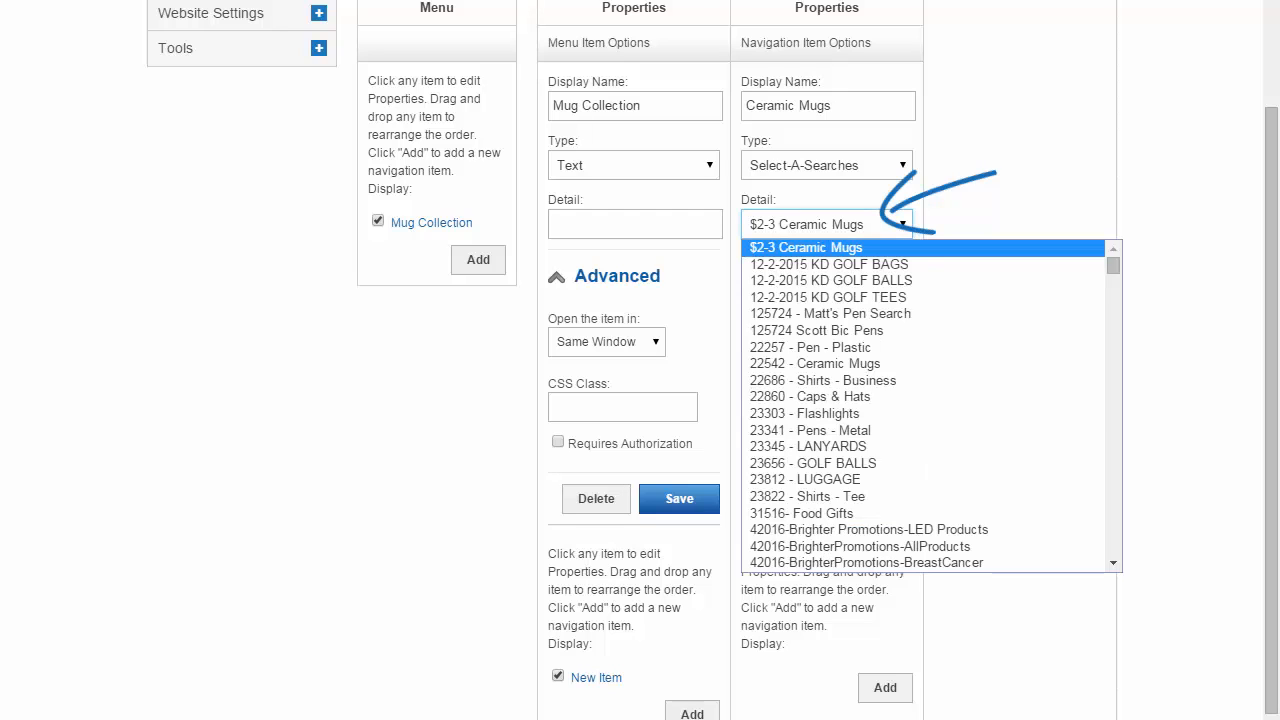
{"action": "left_click", "coordinate": [806, 248]}
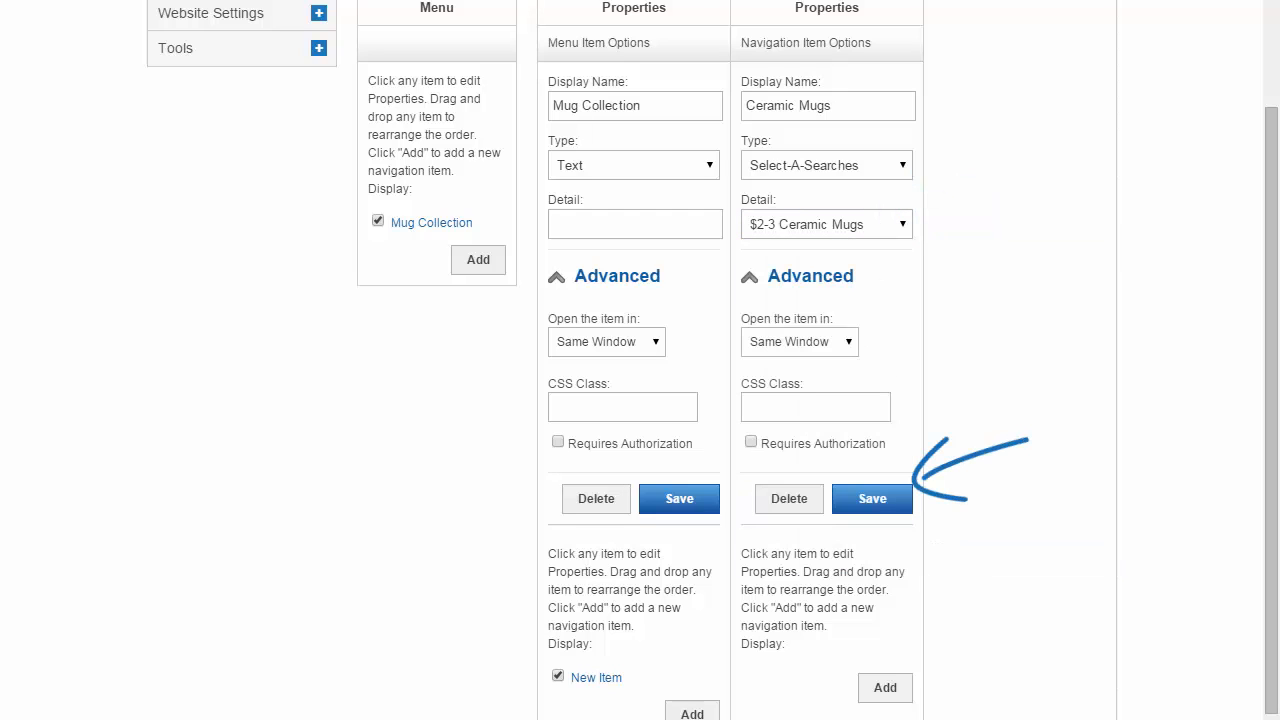
{"action": "left_click", "coordinate": [872, 499]}
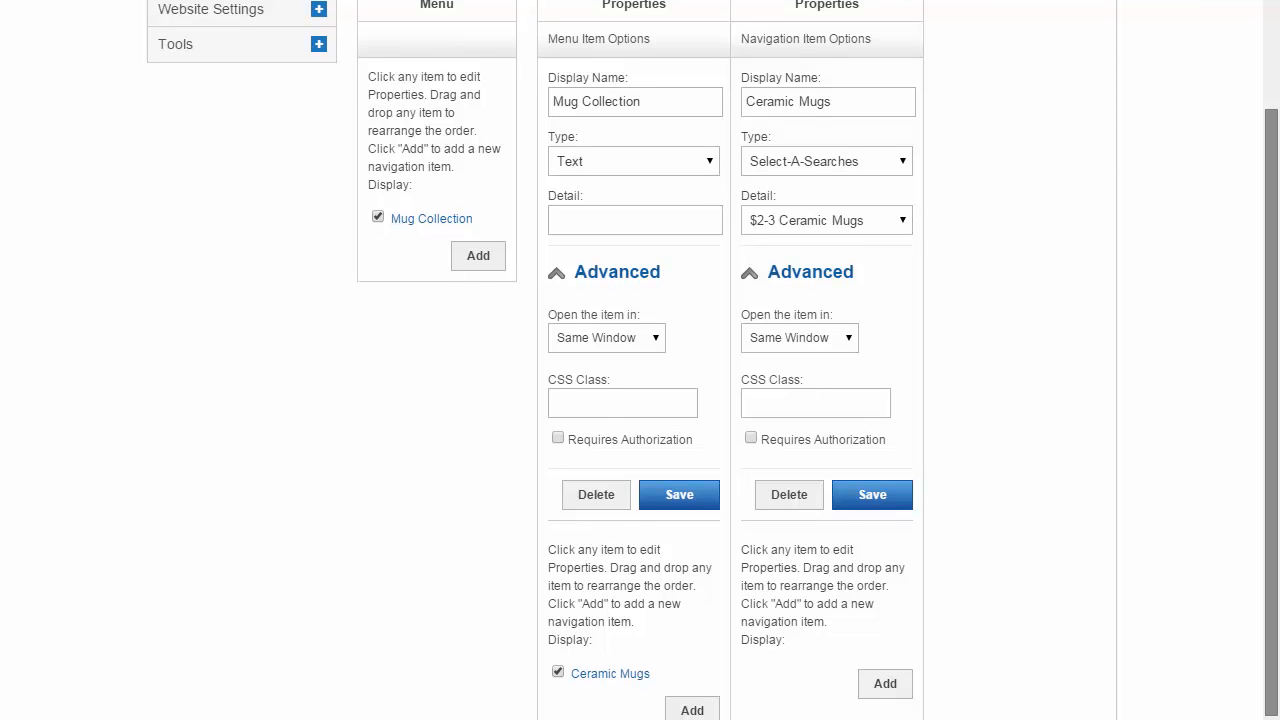
Step: Add a second navigation item beneath Mug Collection with the display name "Special Mugs"
{"action": "scroll", "coordinate": [640, 400], "scroll_direction": "down", "scroll_amount": 1}
{"action": "left_click_drag", "start_coordinate": [1271, 420], "coordinate": [1271, 423]}
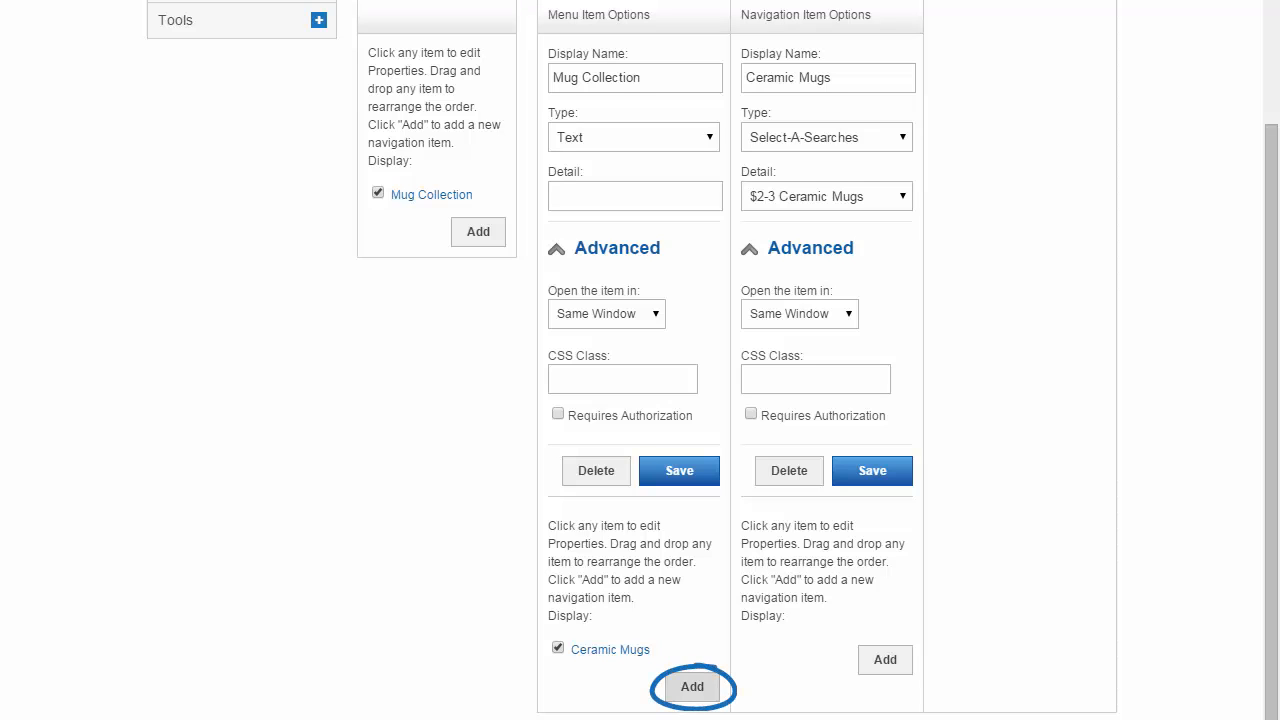
{"action": "left_click", "coordinate": [692, 687]}
{"action": "left_click_drag", "start_coordinate": [812, 106], "coordinate": [744, 106]}
{"action": "type", "text": "Special Mugs"}
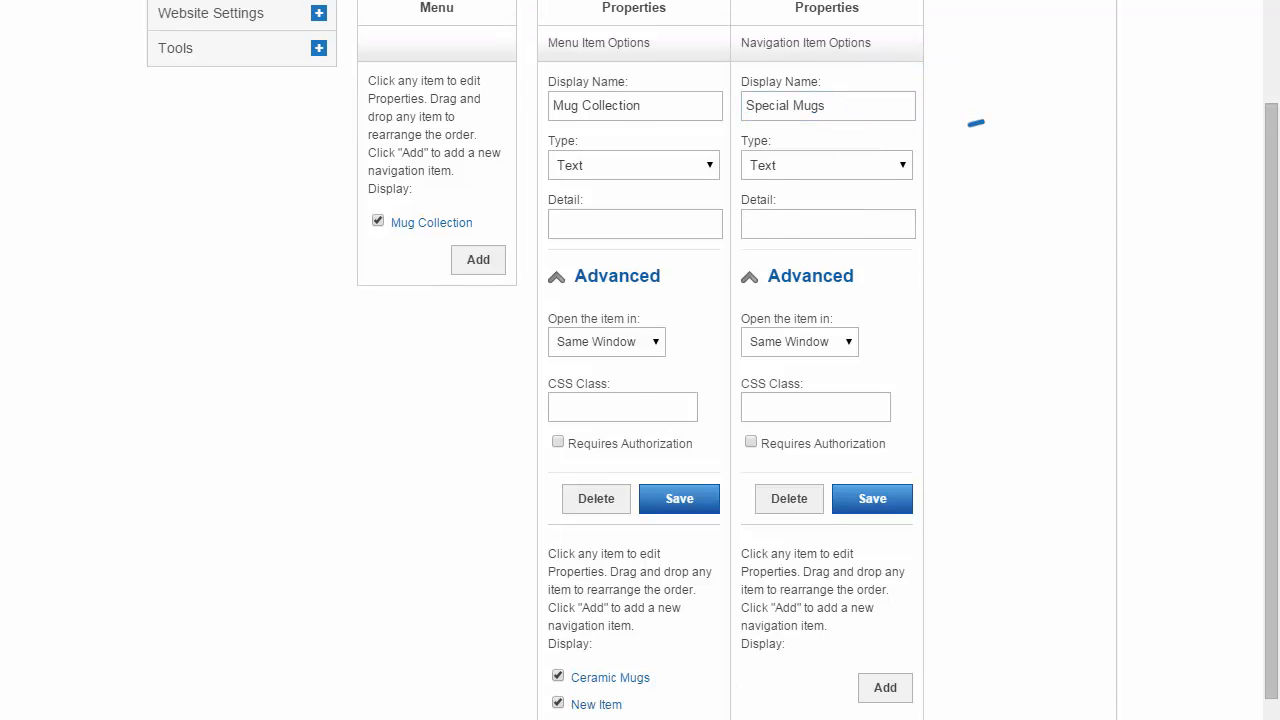
Step: Set the Special Mugs item's type to Product Collections with "Special Mugs" as its detail, and save it
{"action": "left_click", "coordinate": [903, 165]}
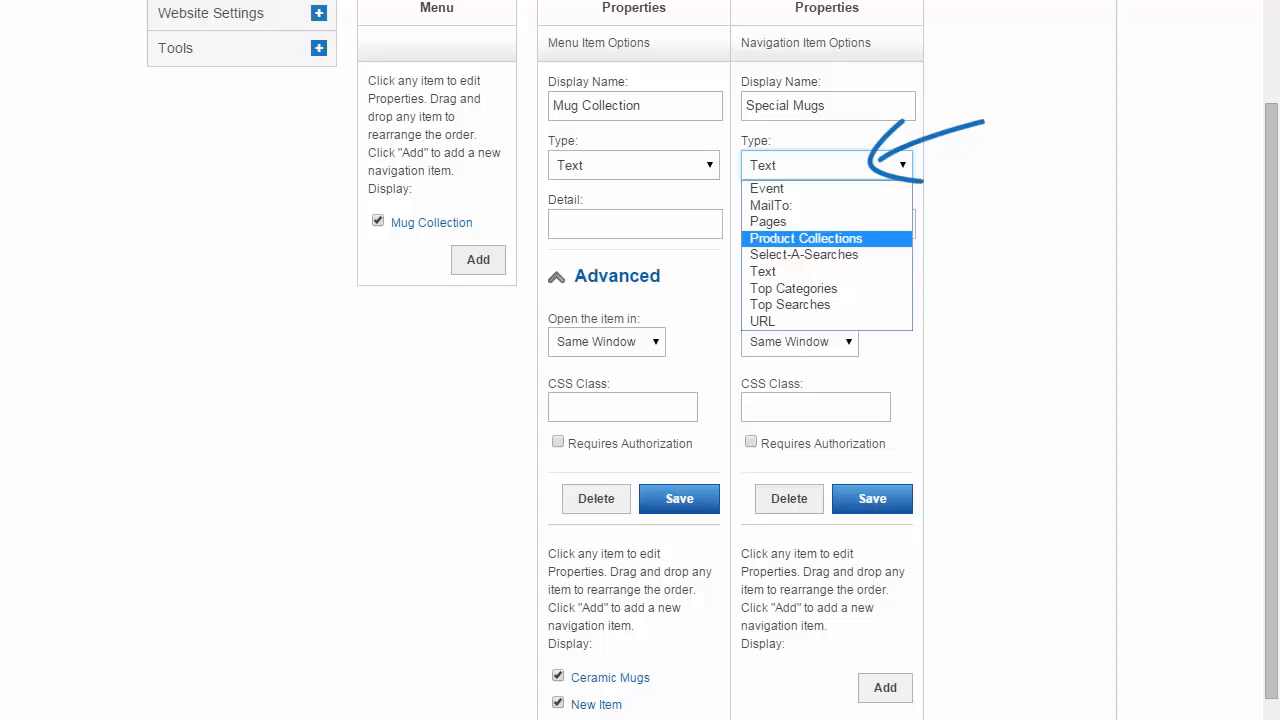
{"action": "left_click", "coordinate": [806, 239]}
{"action": "left_click", "coordinate": [903, 224]}
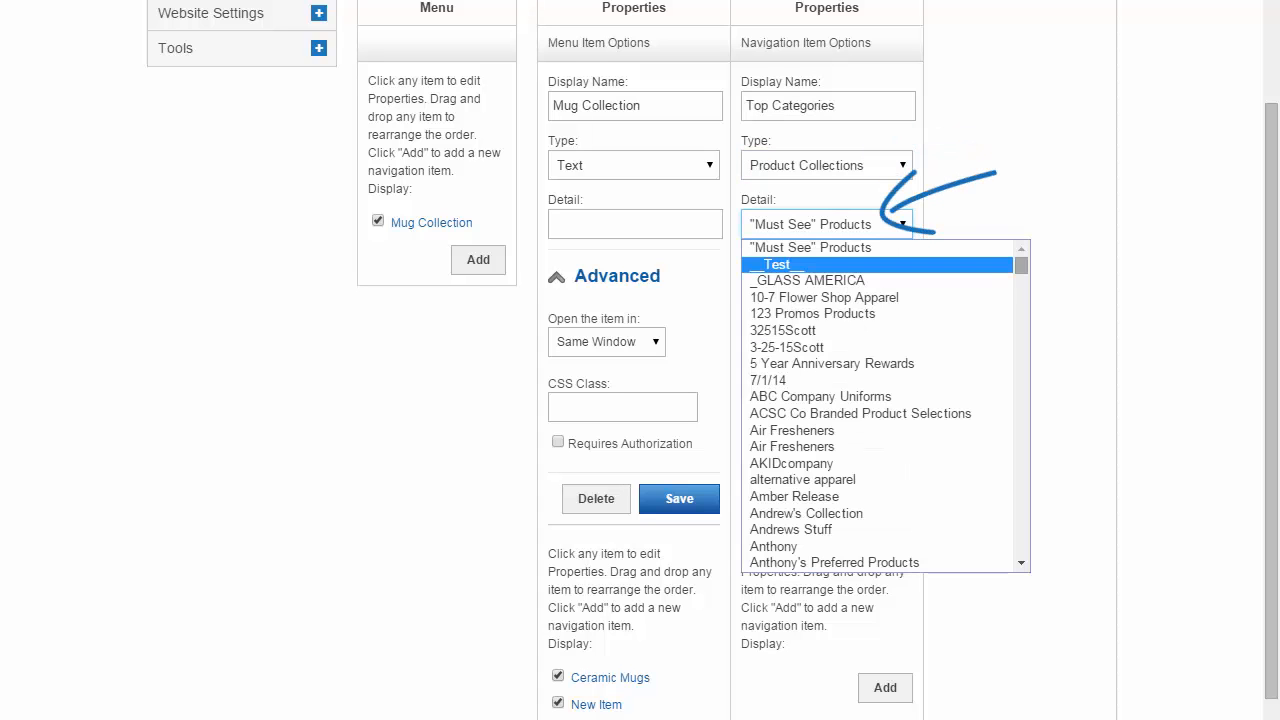
{"action": "scroll", "coordinate": [880, 400], "scroll_direction": "down", "scroll_amount": 20}
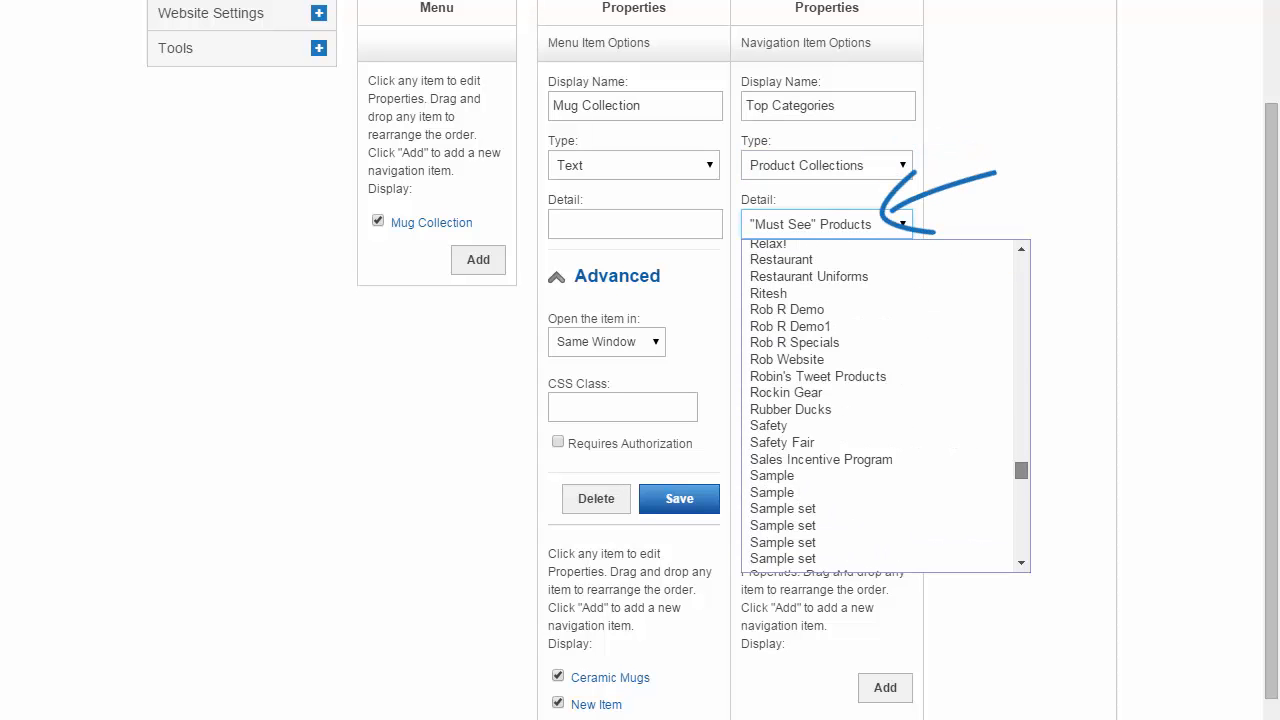
{"action": "left_click", "coordinate": [789, 341]}
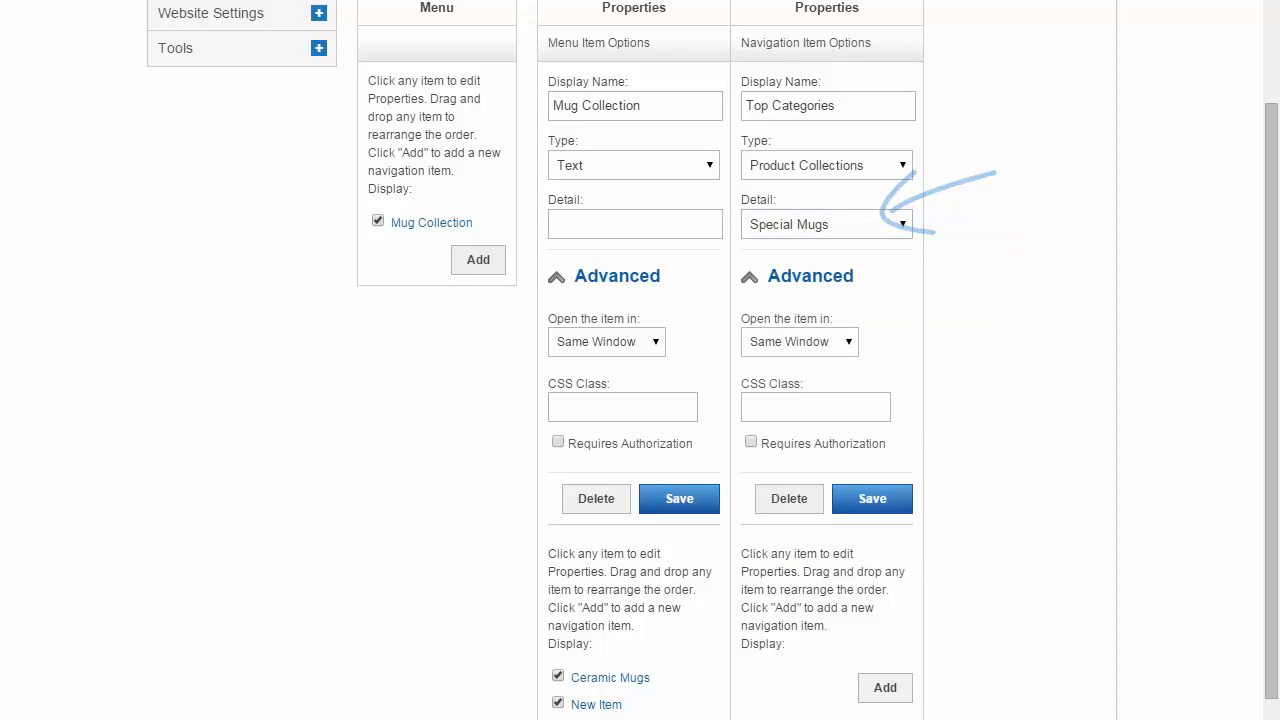
{"action": "left_click", "coordinate": [872, 499]}
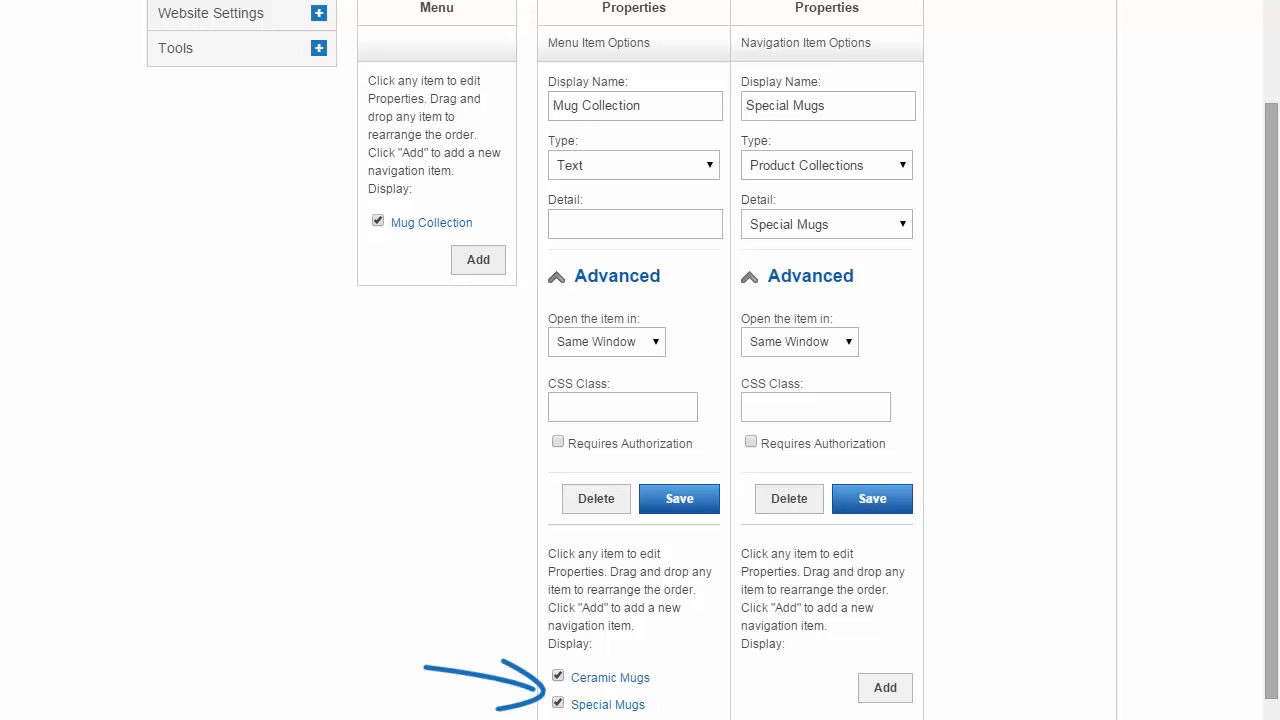
Step: Preview the Side Menu, expand Mug Collection to check its sub-items, and close the preview
{"action": "left_click_drag", "start_coordinate": [1271, 400], "coordinate": [1271, 483]}
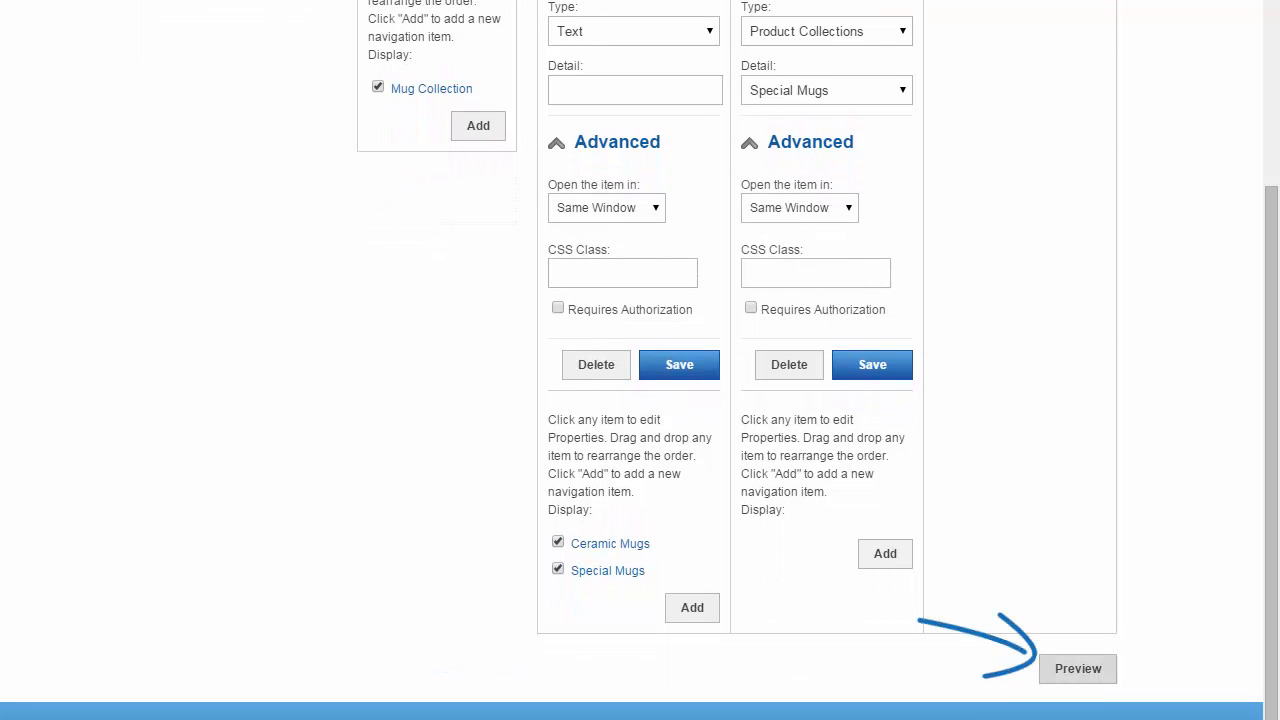
{"action": "left_click", "coordinate": [1078, 669]}
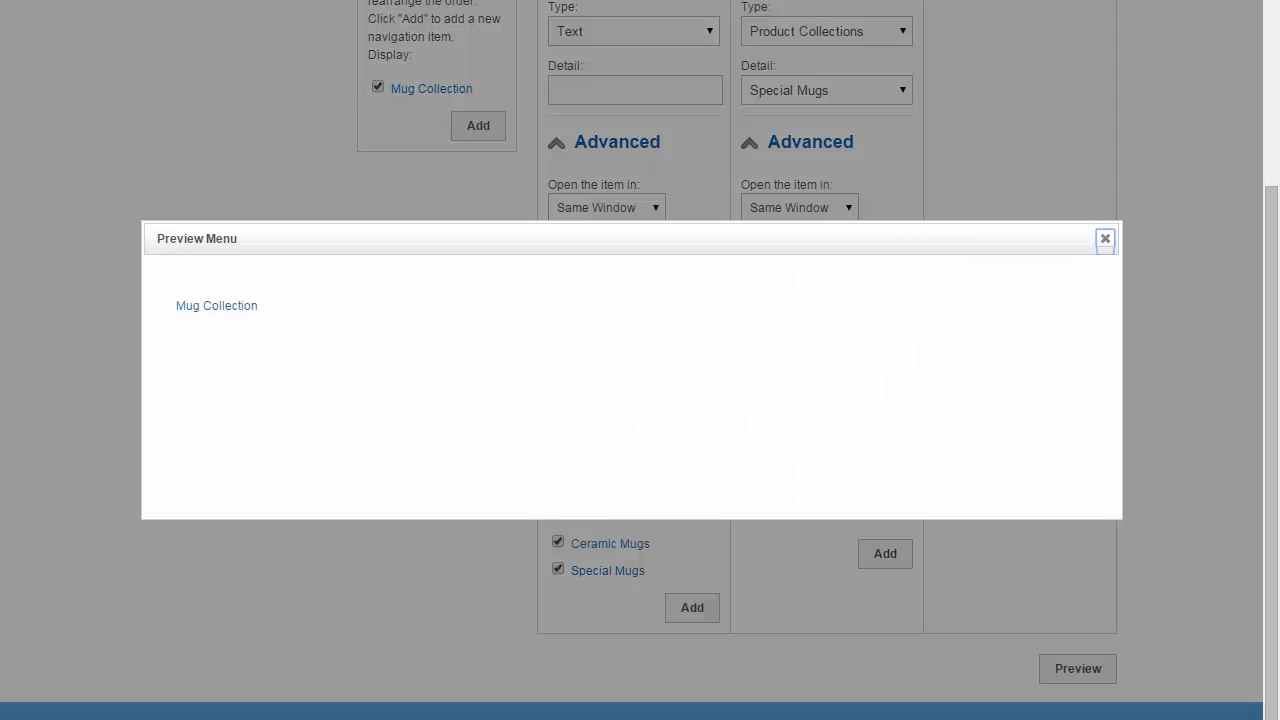
{"action": "mouse_move", "coordinate": [216, 305]}
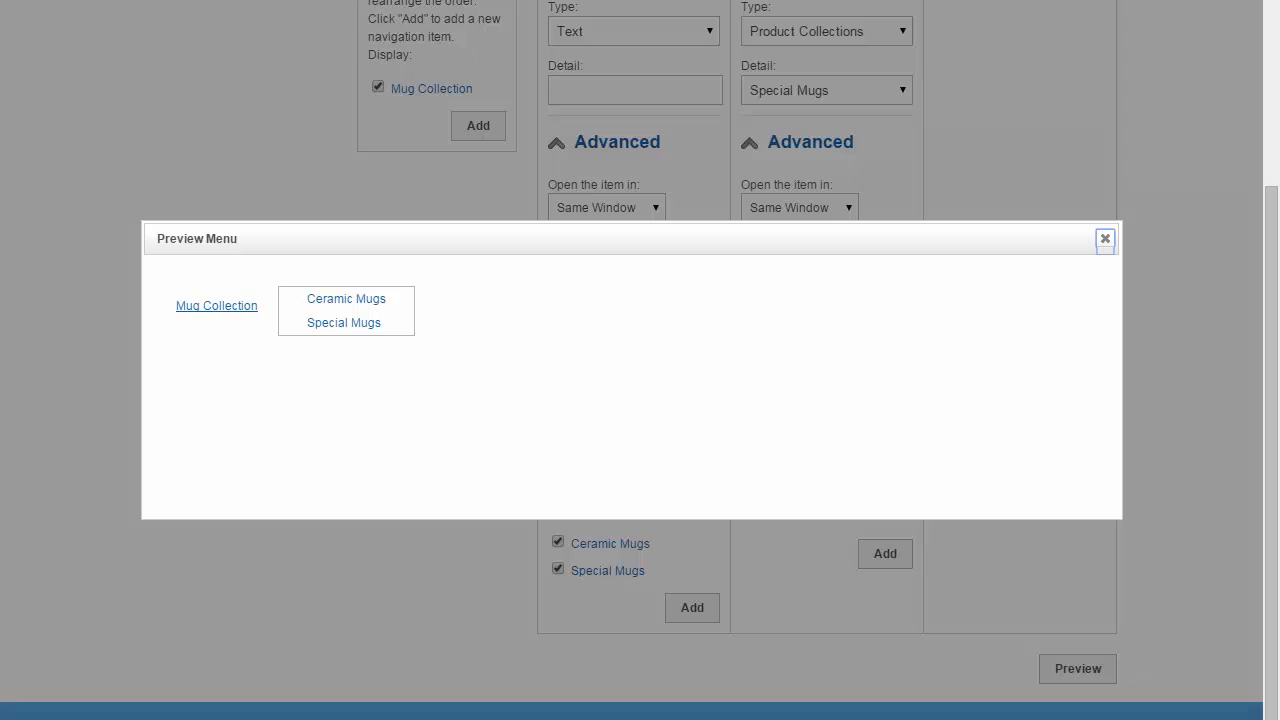
{"action": "left_click", "coordinate": [1105, 239]}
Step: Select the Home page for editing in the Advanced Page Manager
{"action": "left_click_drag", "start_coordinate": [1271, 400], "coordinate": [1271, 120]}
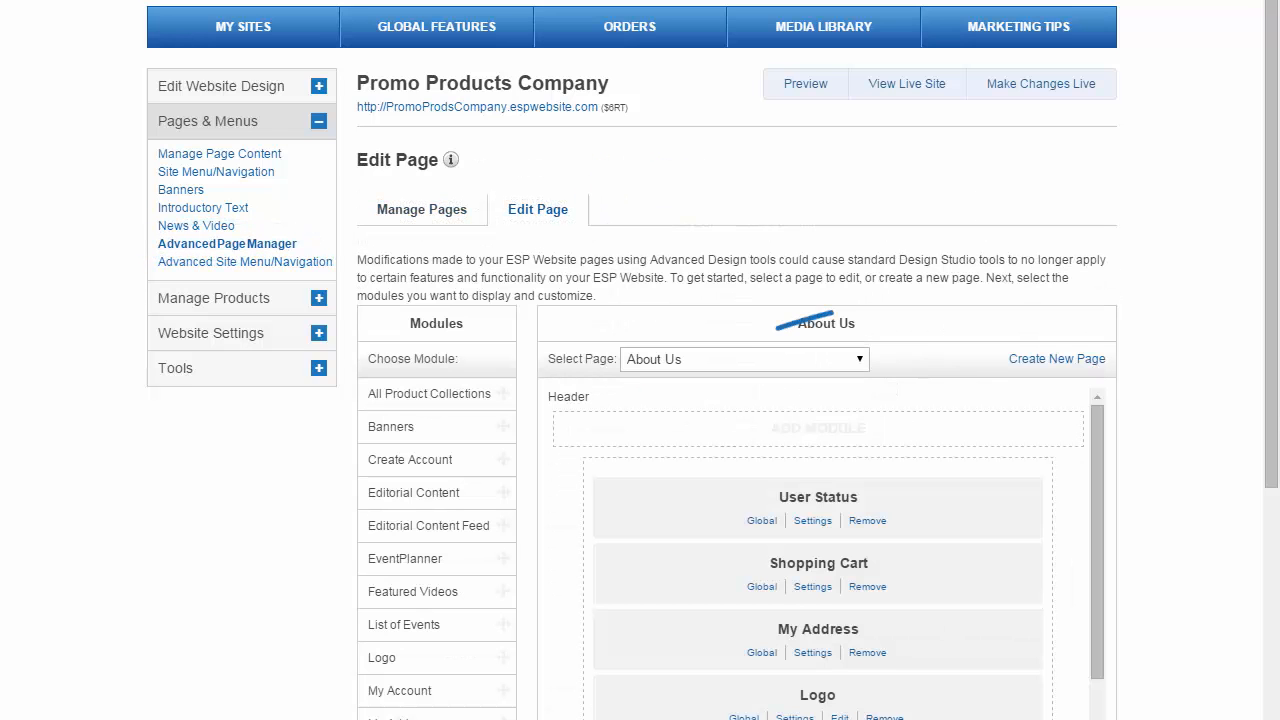
{"action": "left_click", "coordinate": [745, 359]}
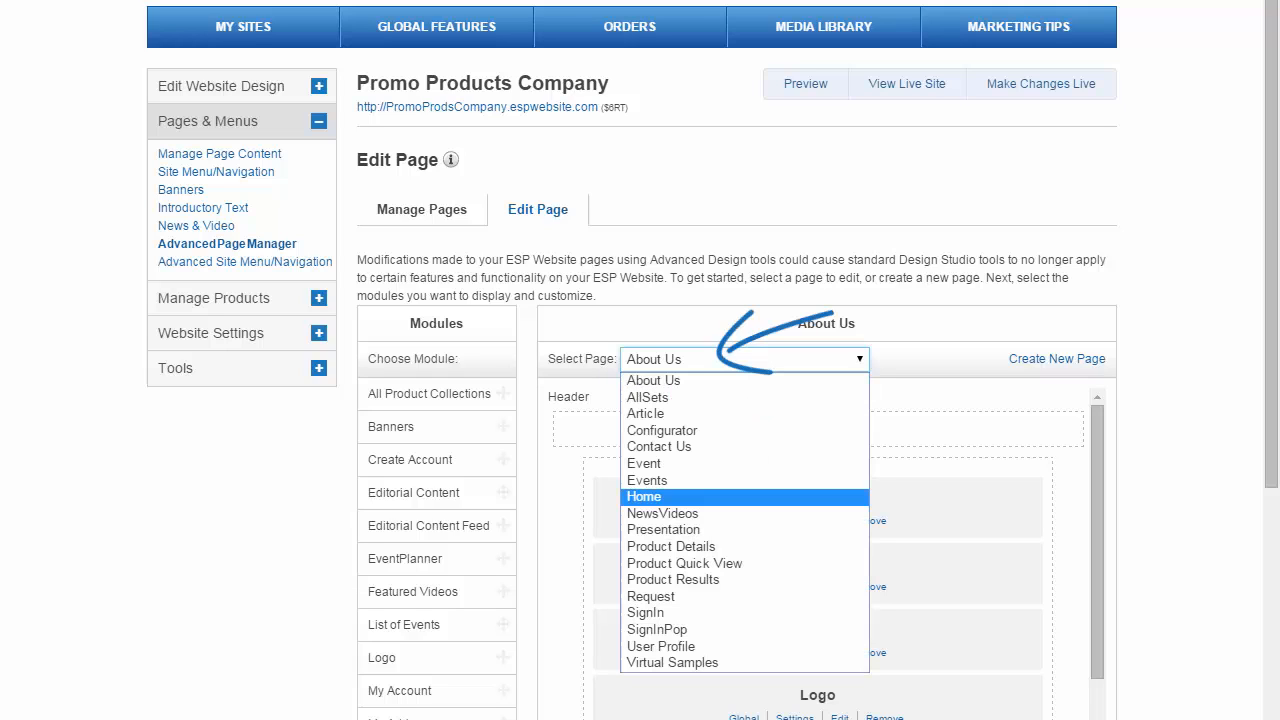
{"action": "left_click", "coordinate": [700, 496]}
Step: Add a Navigation module to the Main section's narrow cell beside the Product Collection module on the Home page
{"action": "scroll", "coordinate": [740, 496], "scroll_direction": "down", "scroll_amount": 4}
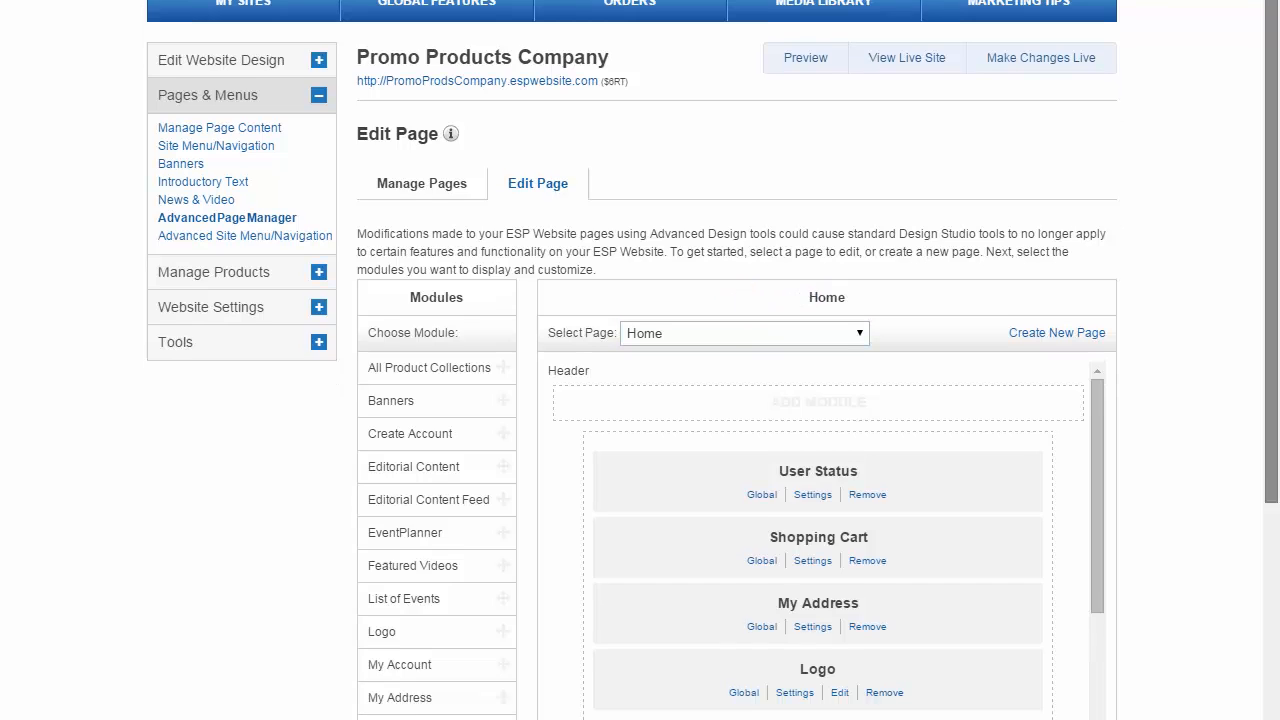
{"action": "scroll", "coordinate": [818, 400], "scroll_direction": "down", "scroll_amount": 8}
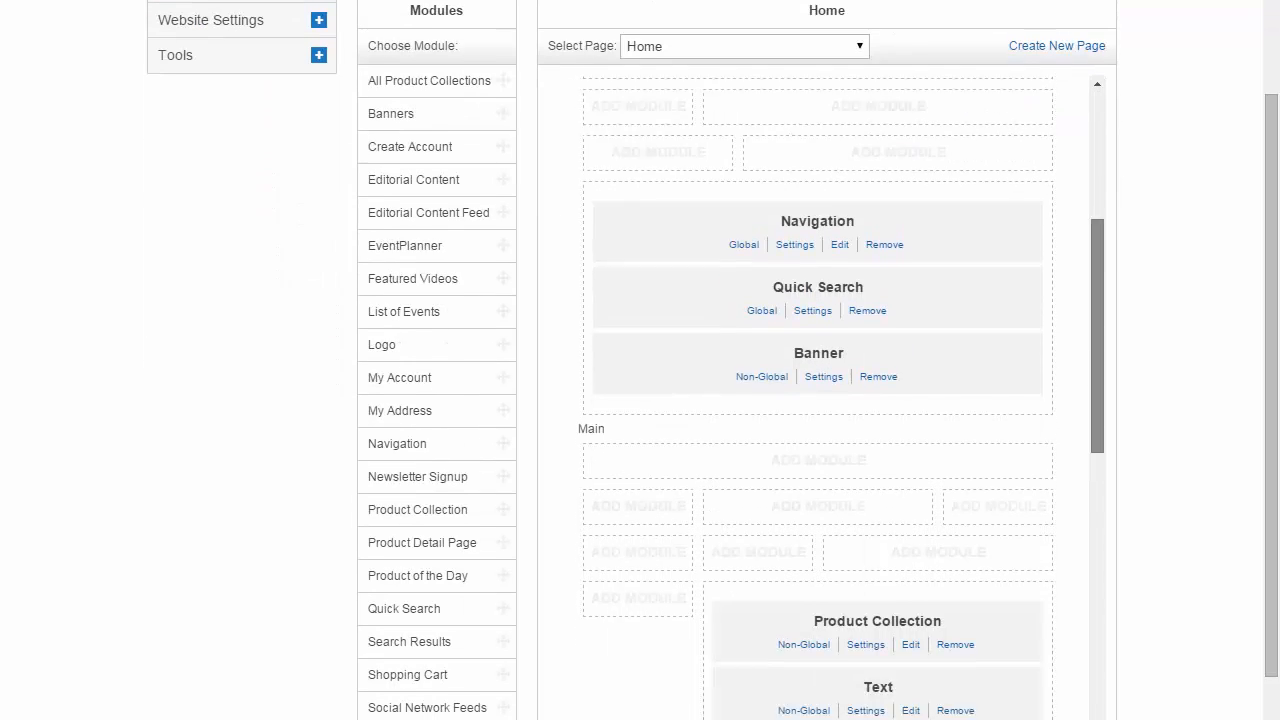
{"action": "left_click_drag", "start_coordinate": [1097, 424], "coordinate": [1097, 453]}
{"action": "mouse_move", "coordinate": [435, 443]}
{"action": "left_mouse_down"}
{"action": "mouse_move", "coordinate": [598, 303]}
{"action": "mouse_move", "coordinate": [615, 257]}
{"action": "left_mouse_up"}
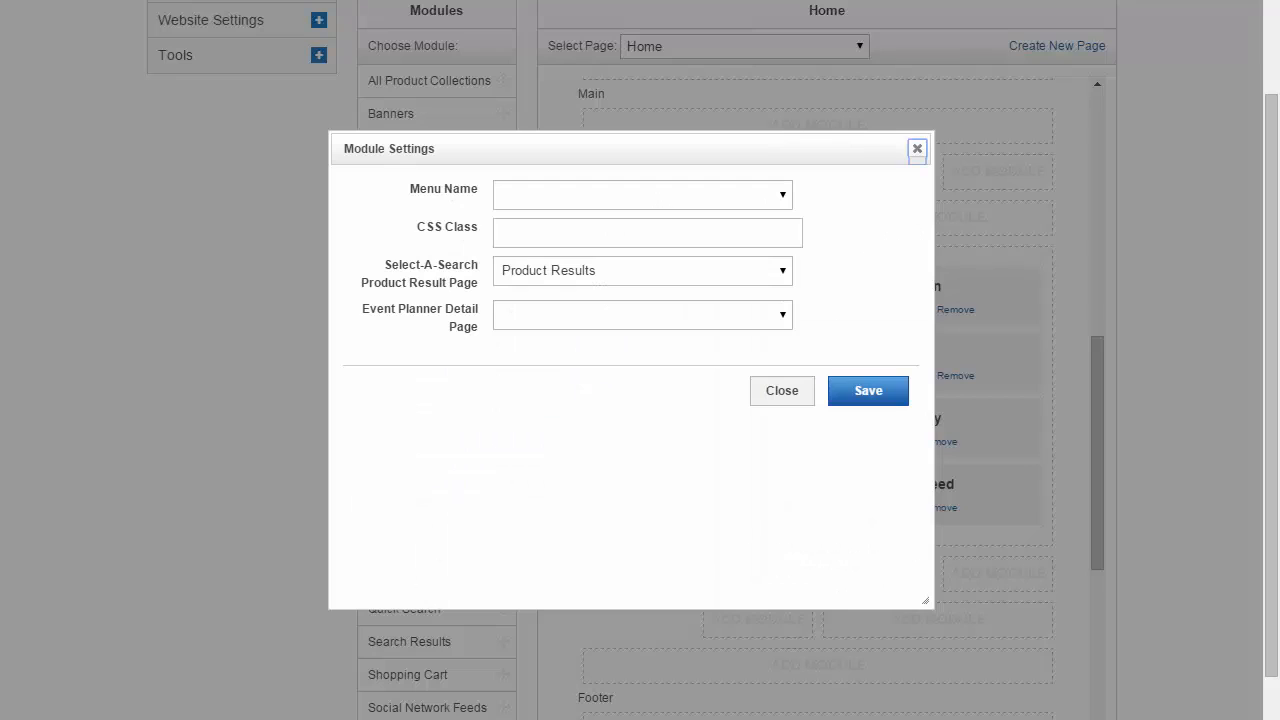
Step: Set the new Navigation module's menu name to Side Menu and save the module settings
{"action": "left_click", "coordinate": [642, 195]}
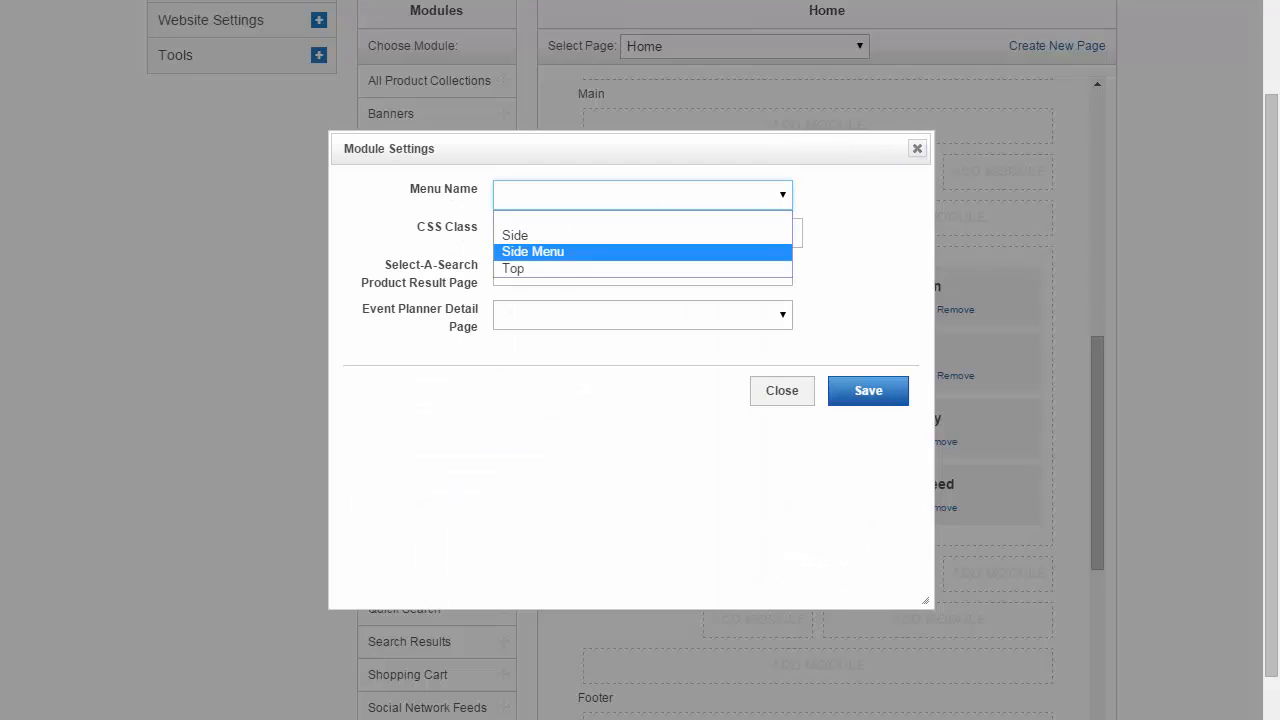
{"action": "left_click", "coordinate": [642, 252]}
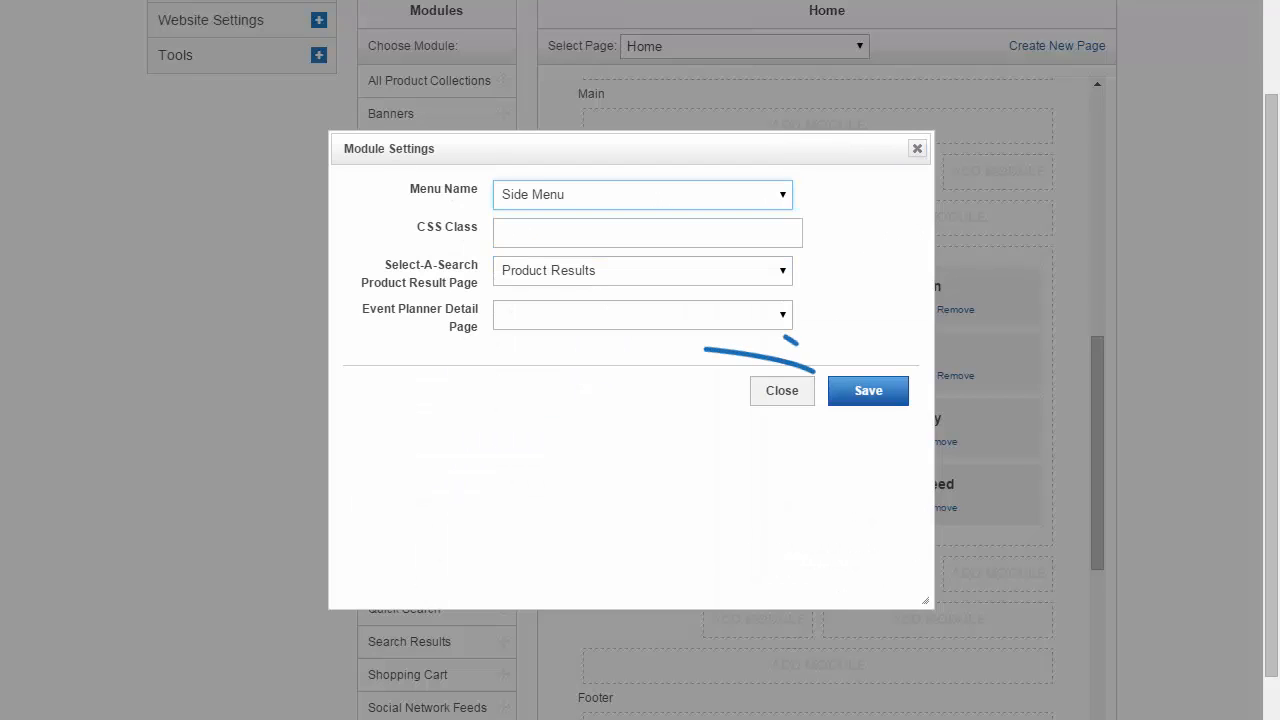
{"action": "left_click", "coordinate": [868, 391]}
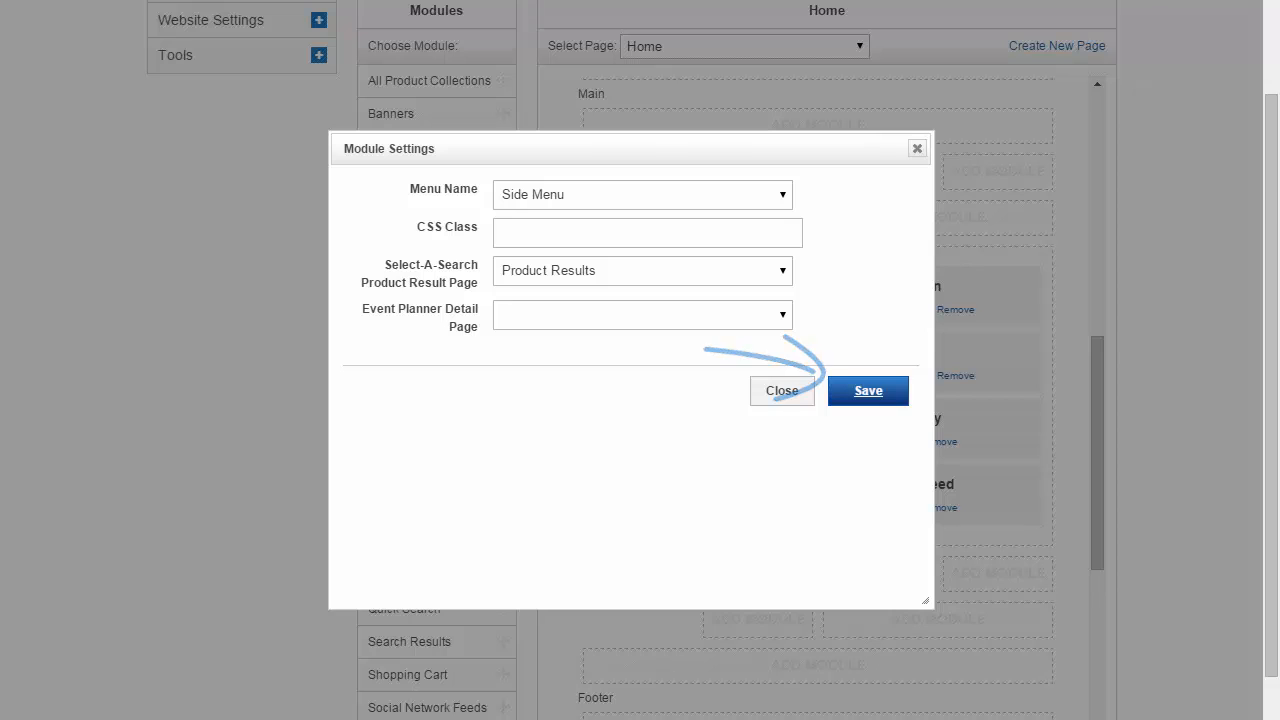
Step: On the company's website home page, expand Mug Collection in the side menu and open Special Mugs
{"action": "scroll", "coordinate": [820, 360], "scroll_direction": "up", "scroll_amount": 2}
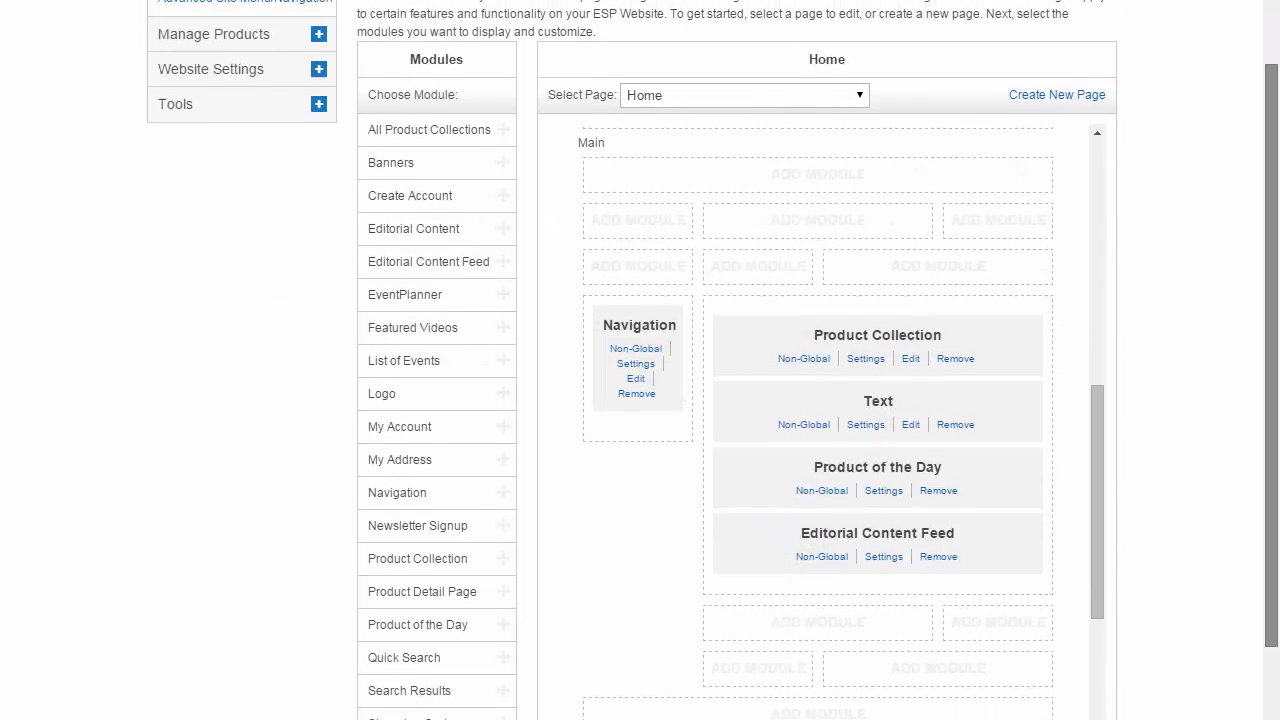
{"action": "scroll", "coordinate": [640, 360], "scroll_direction": "up", "scroll_amount": 5}
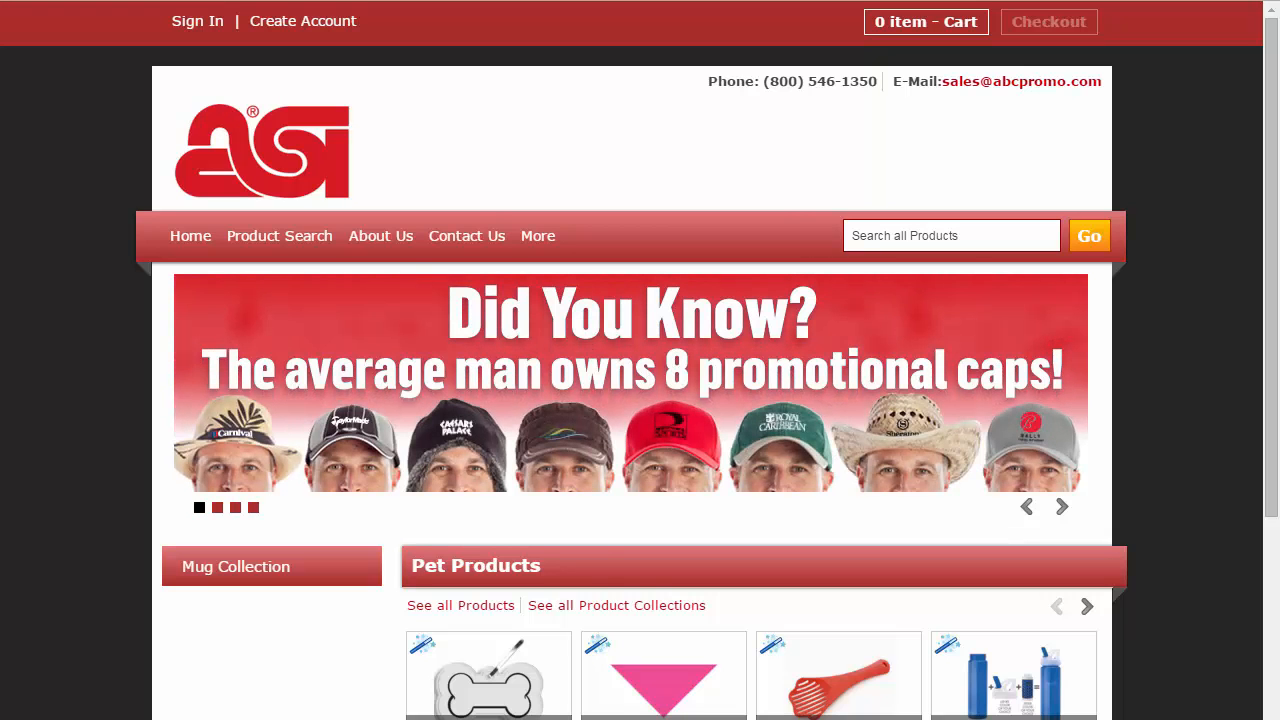
{"action": "mouse_move", "coordinate": [236, 567]}
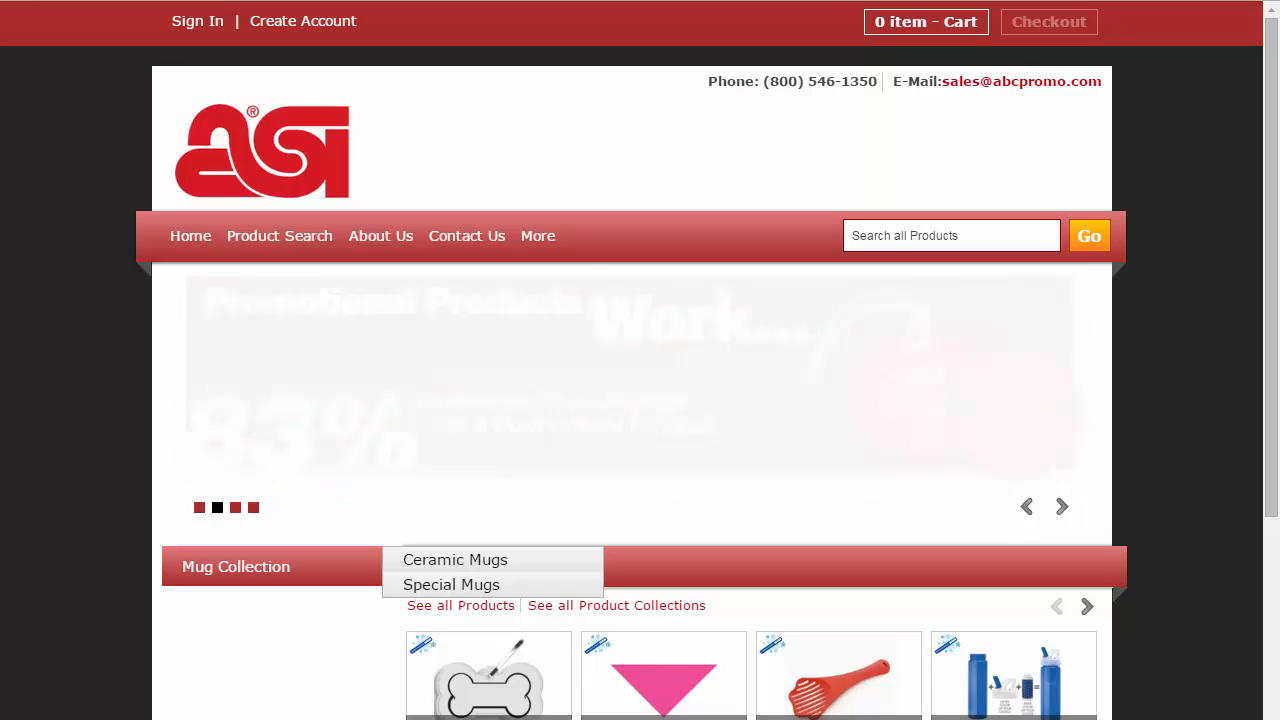
{"action": "left_click", "coordinate": [451, 584]}
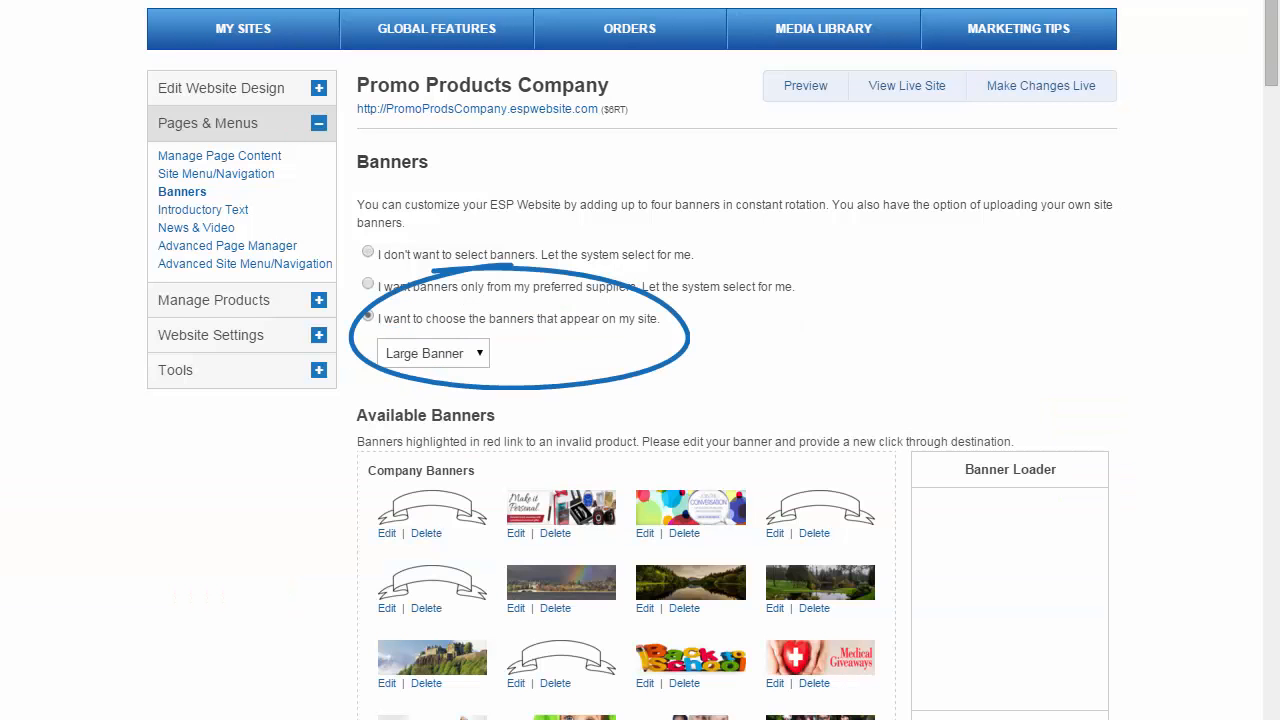
Step: Upload HeartShapedHandleMugs.jpg from the Banner Images folder as a Large Banner (914 x 218 pixels)
{"action": "scroll", "coordinate": [468, 599], "scroll_direction": "down", "scroll_amount": 6}
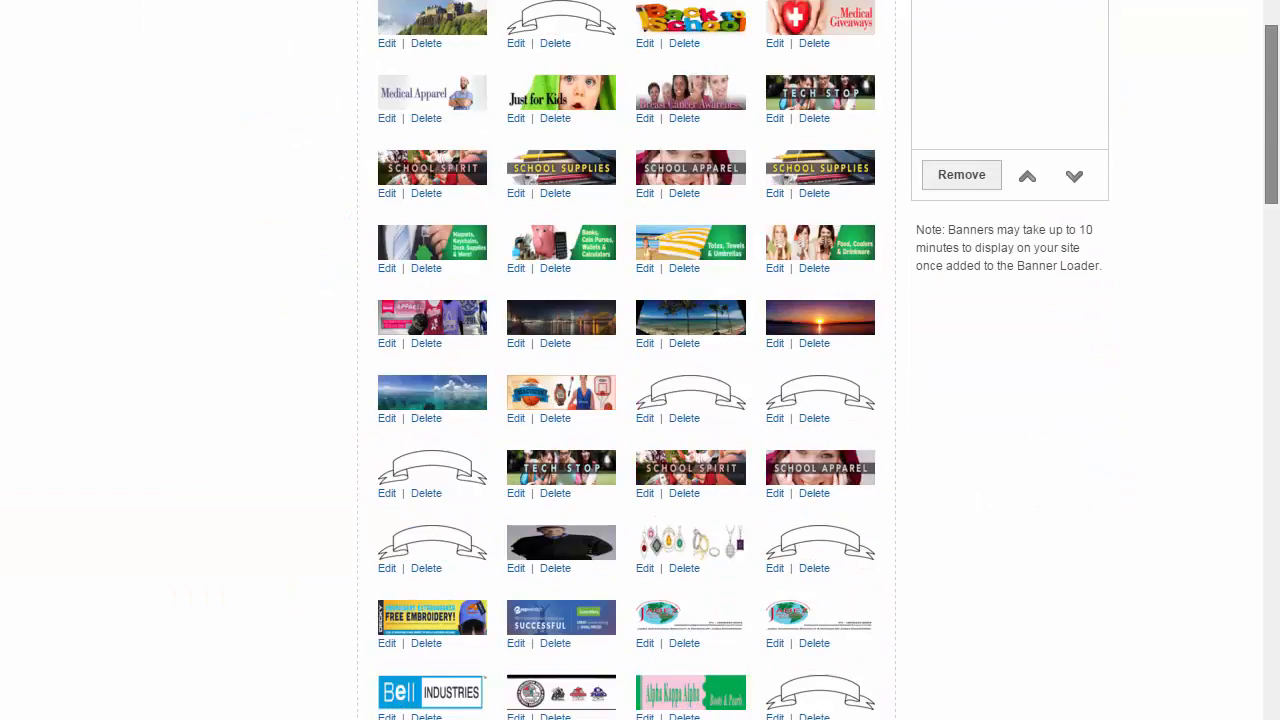
{"action": "scroll", "coordinate": [626, 400], "scroll_direction": "down", "scroll_amount": 15}
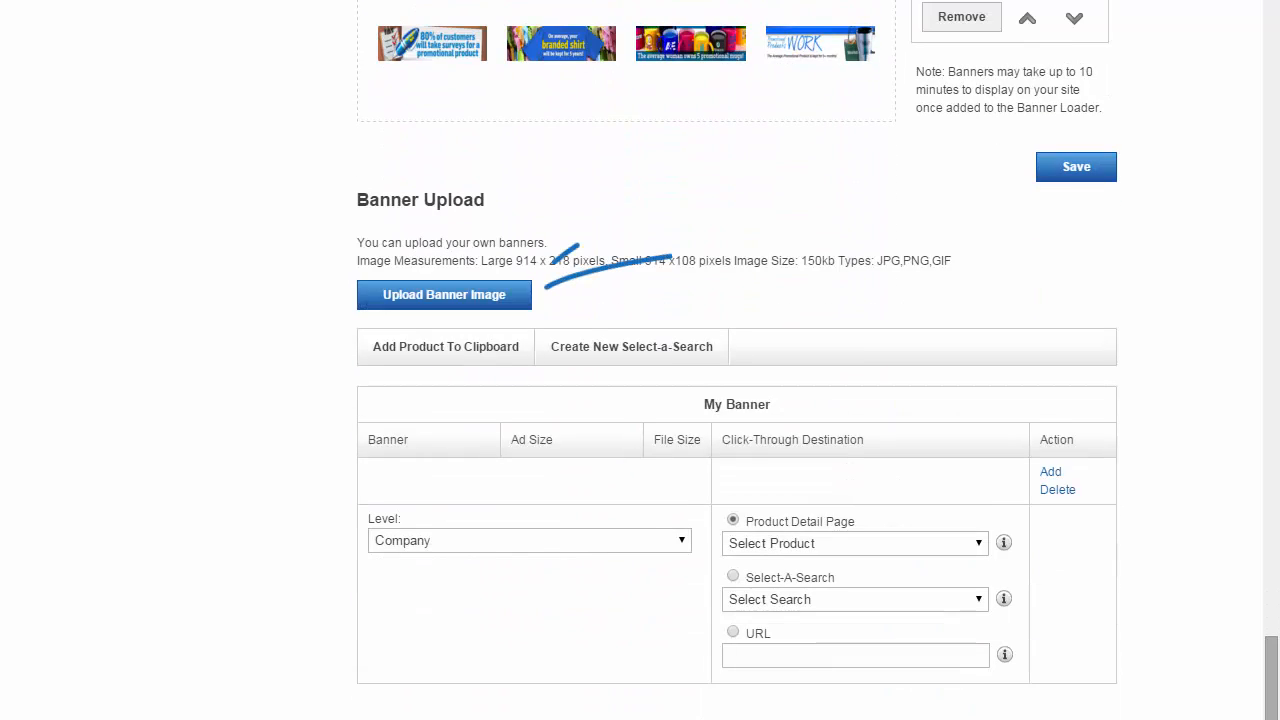
{"action": "left_click", "coordinate": [444, 295]}
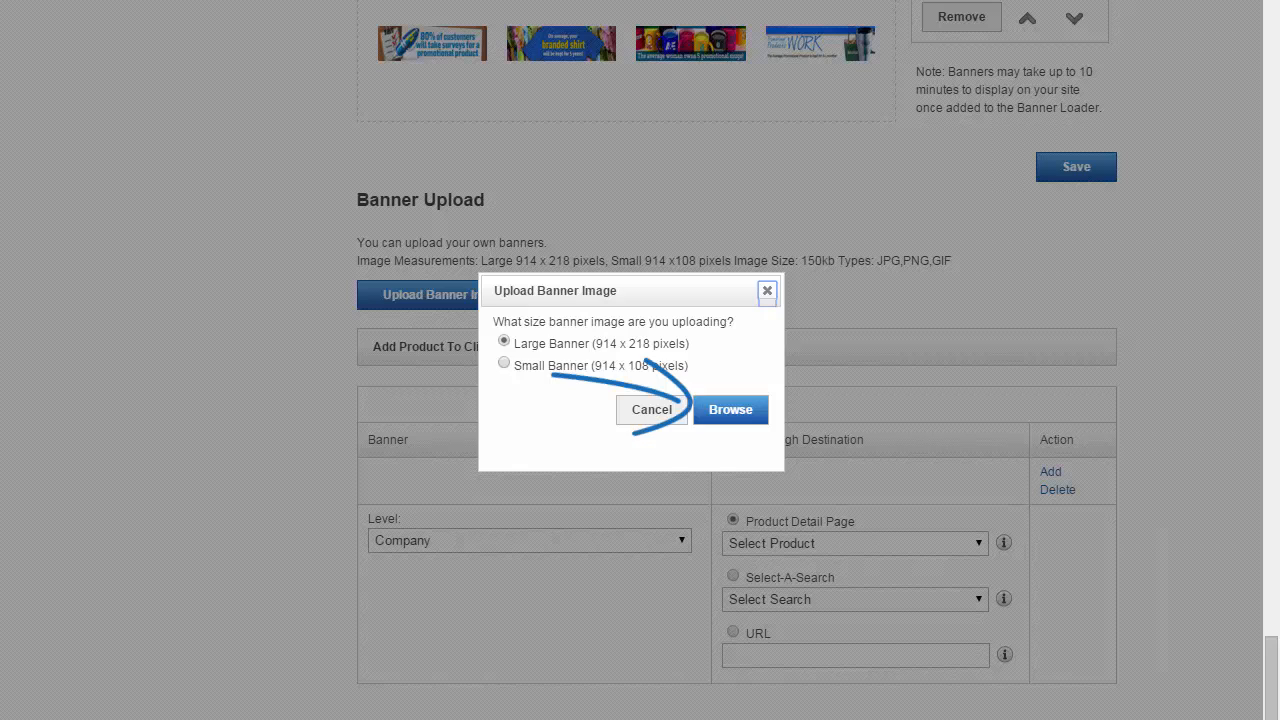
{"action": "left_click", "coordinate": [731, 410]}
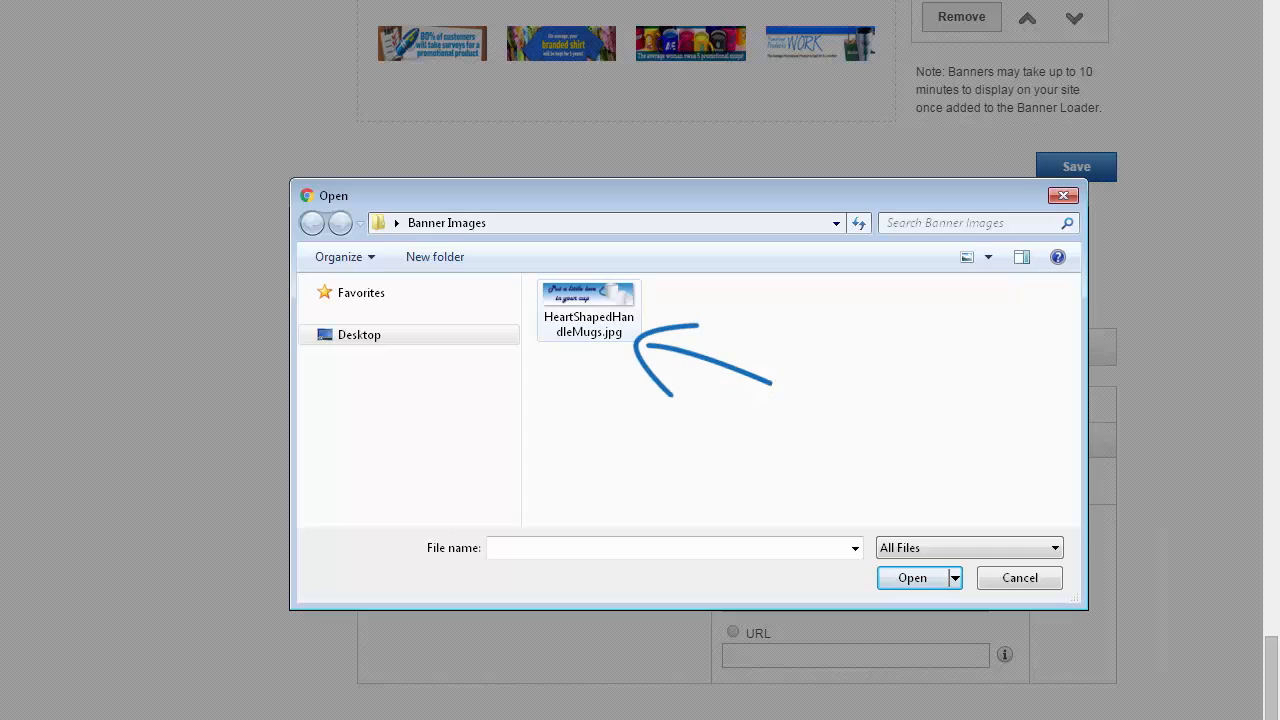
{"action": "left_click", "coordinate": [589, 311]}
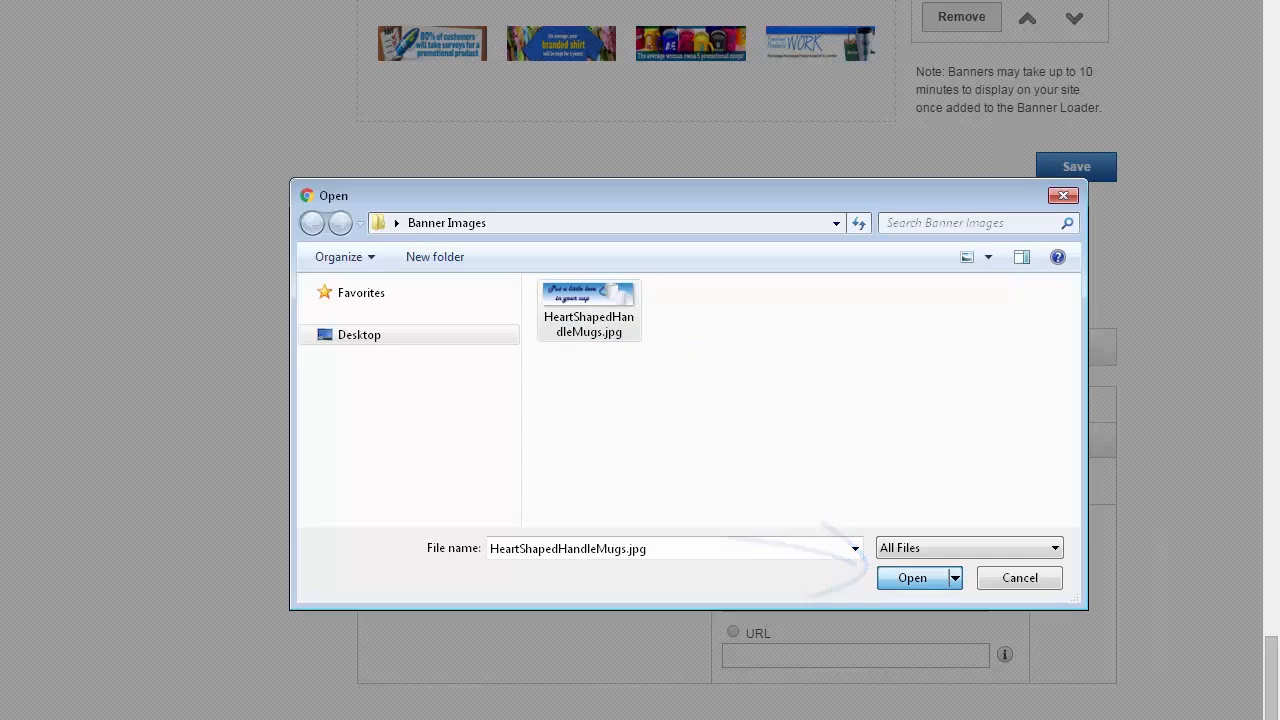
{"action": "key", "text": "Return"}
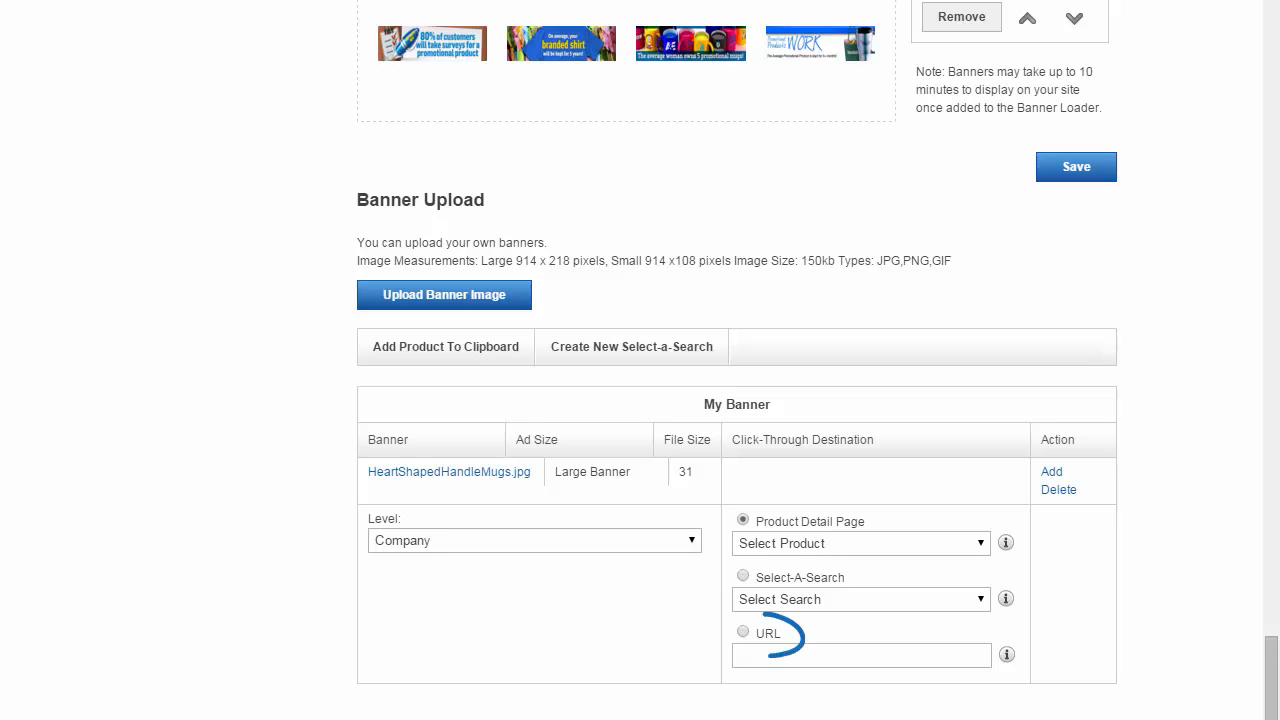
{"action": "left_click", "coordinate": [743, 631]}
{"action": "left_click", "coordinate": [861, 655]}
{"action": "type", "text": "http://www.asicentral.com"}
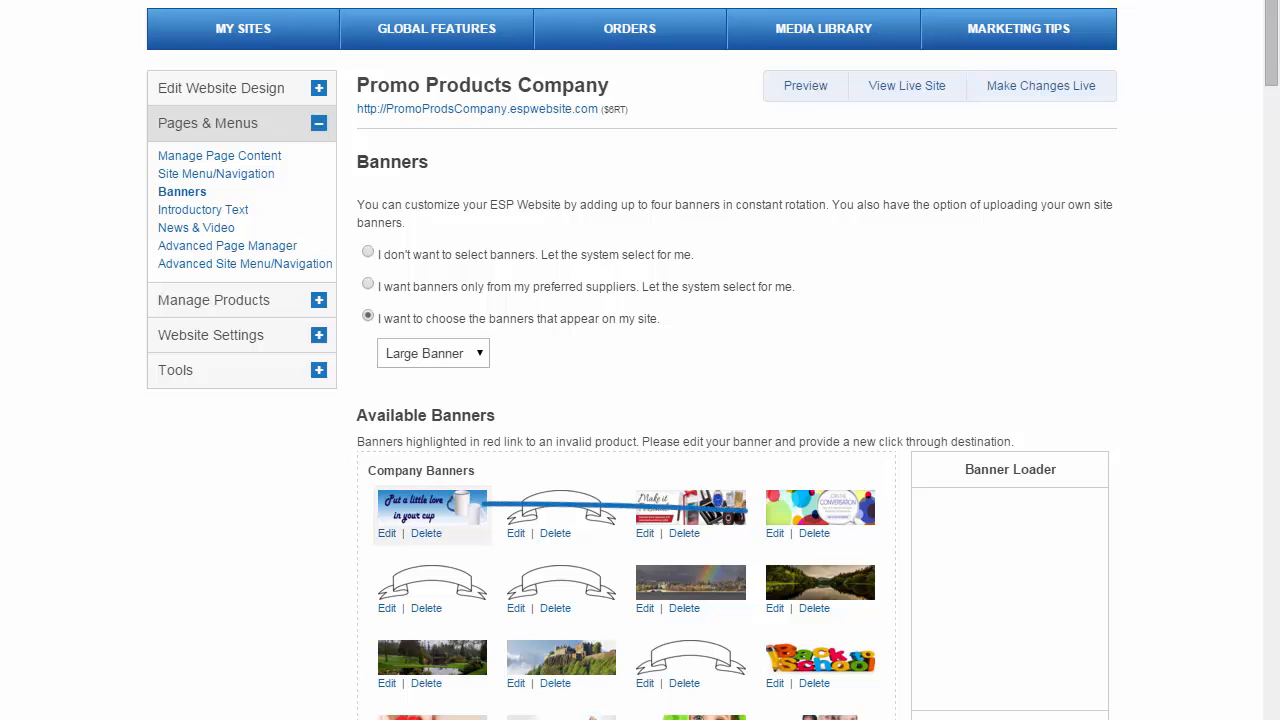
Step: Load the "Put a little love in your cup" banner into the Banner Loader, save it, and publish the site changes
{"action": "left_click_drag", "start_coordinate": [457, 508], "coordinate": [930, 512]}
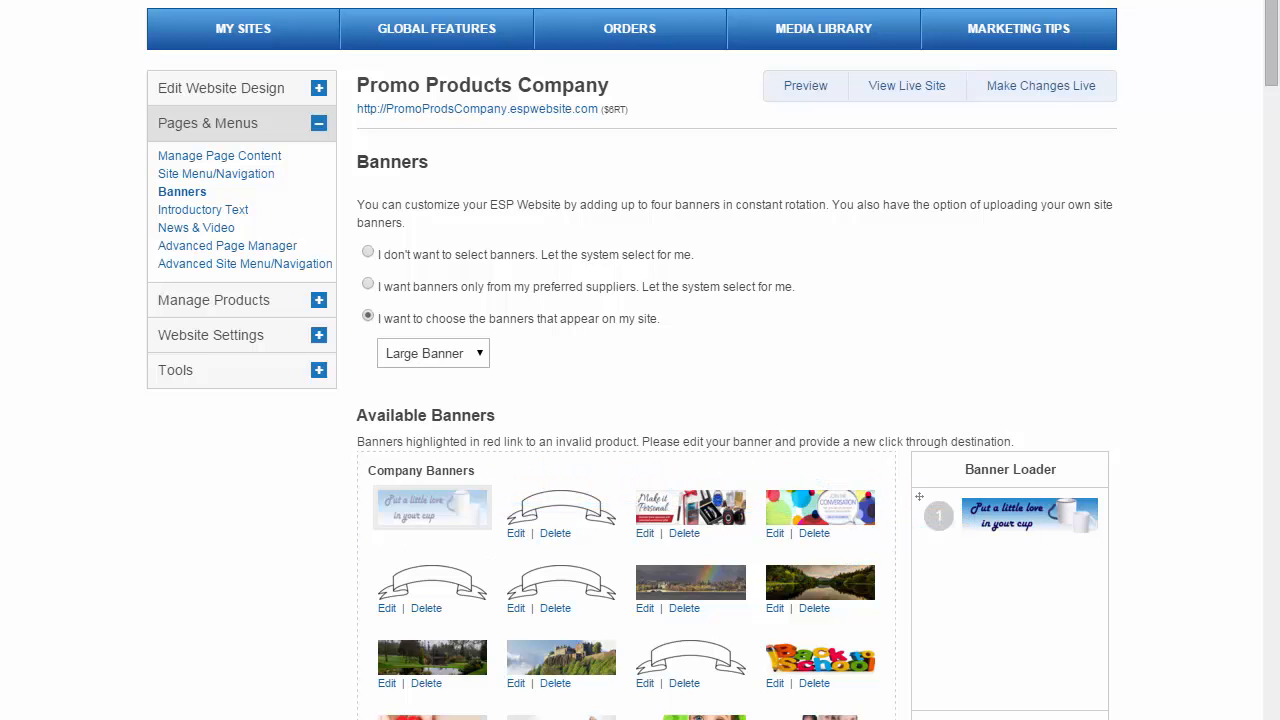
{"action": "scroll", "coordinate": [597, 351], "scroll_direction": "down", "scroll_amount": 10}
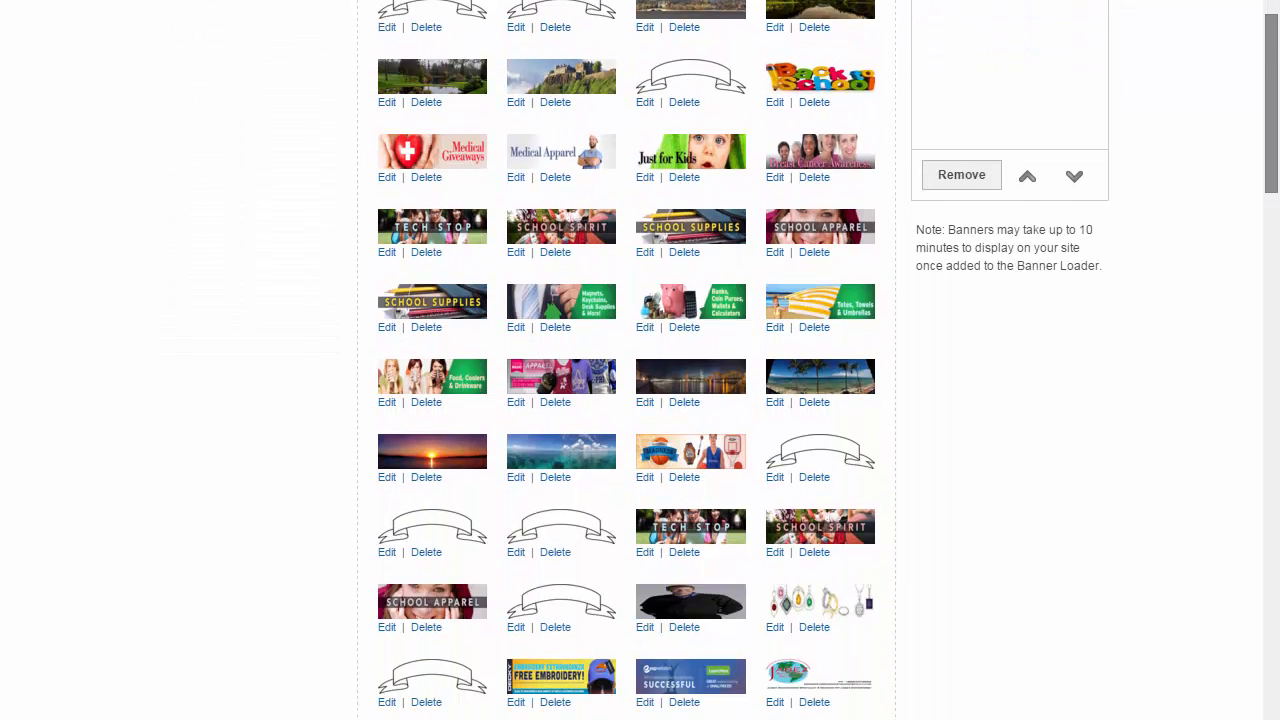
{"action": "scroll", "coordinate": [597, 351], "scroll_direction": "down", "scroll_amount": 15}
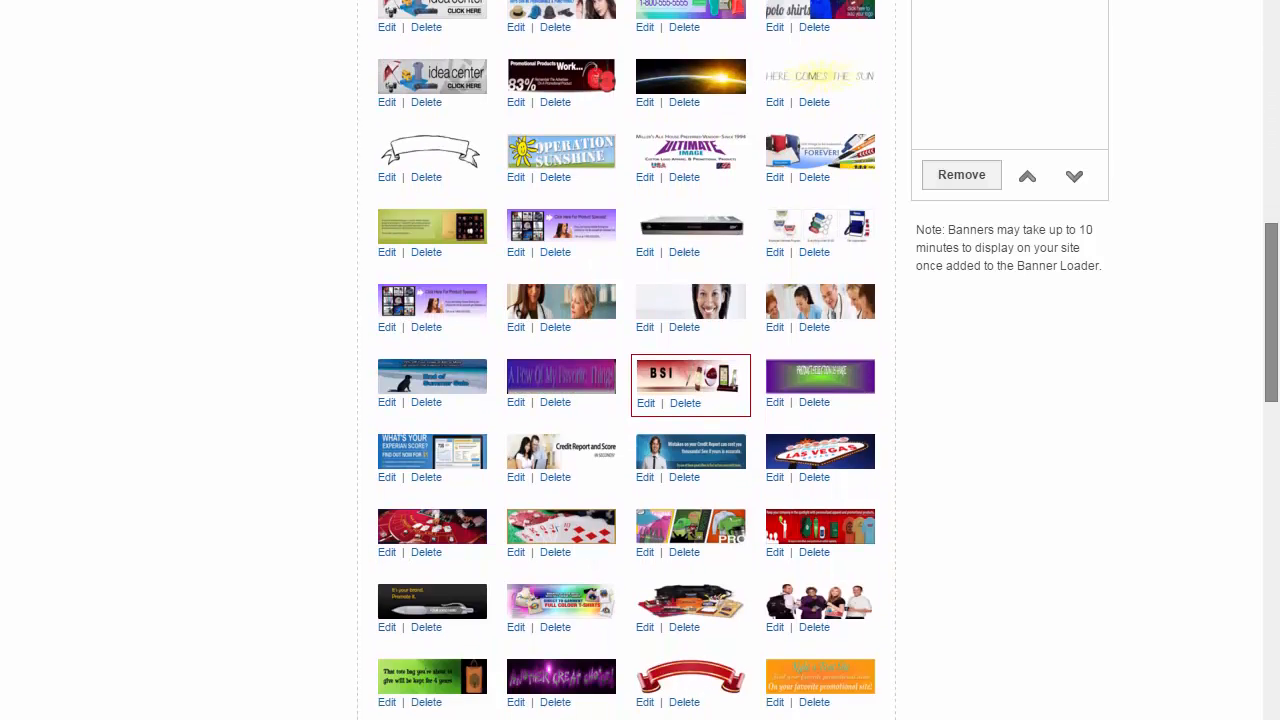
{"action": "scroll", "coordinate": [597, 351], "scroll_direction": "down", "scroll_amount": 8}
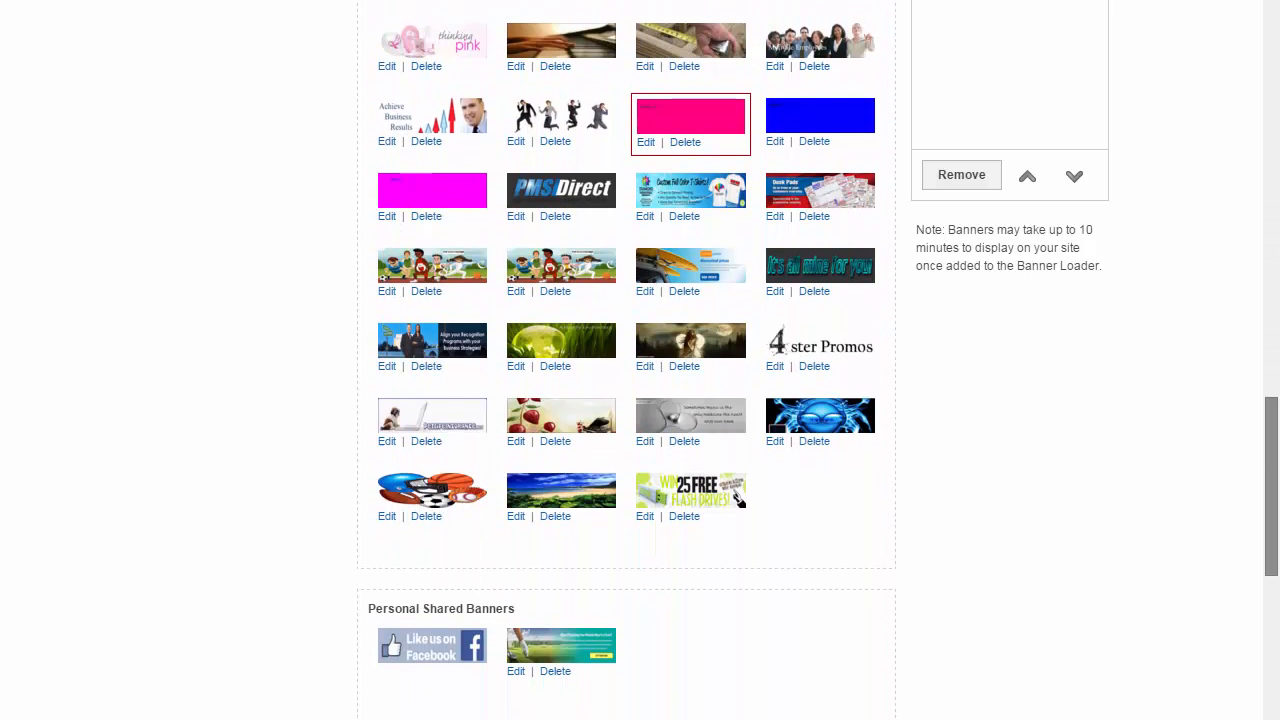
{"action": "scroll", "coordinate": [597, 351], "scroll_direction": "down", "scroll_amount": 7}
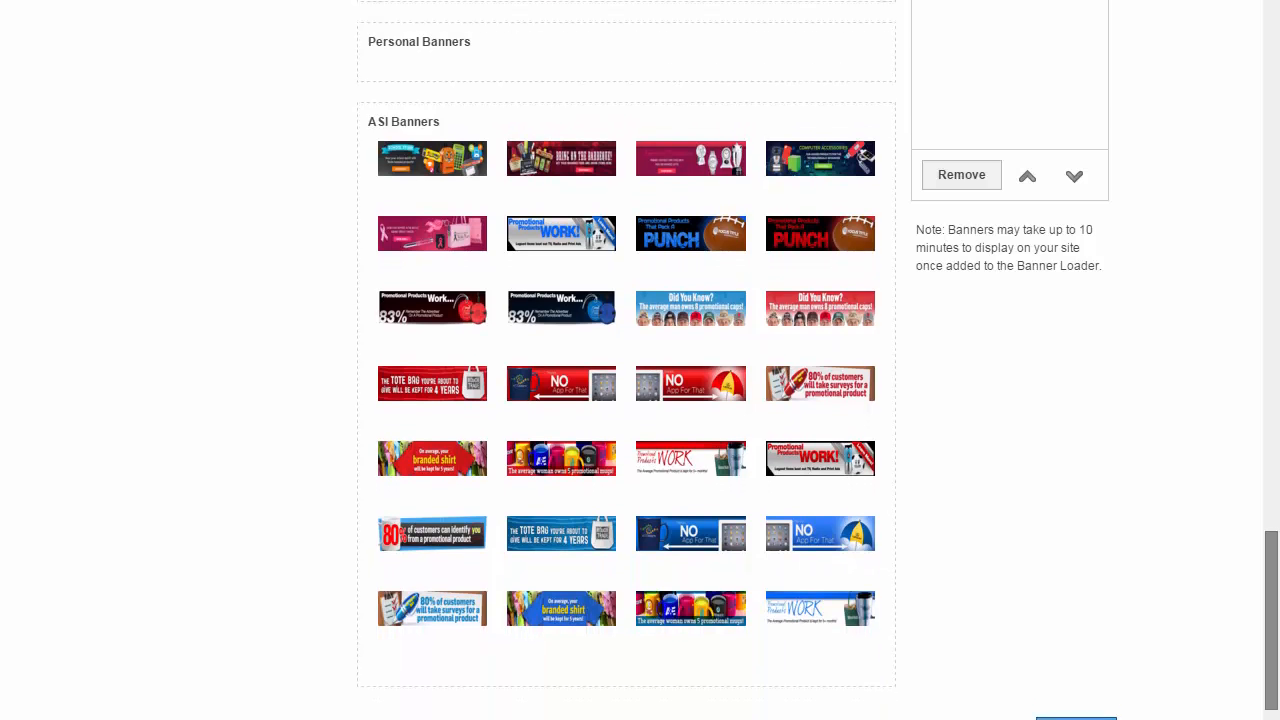
{"action": "scroll", "coordinate": [597, 351], "scroll_direction": "down", "scroll_amount": 2}
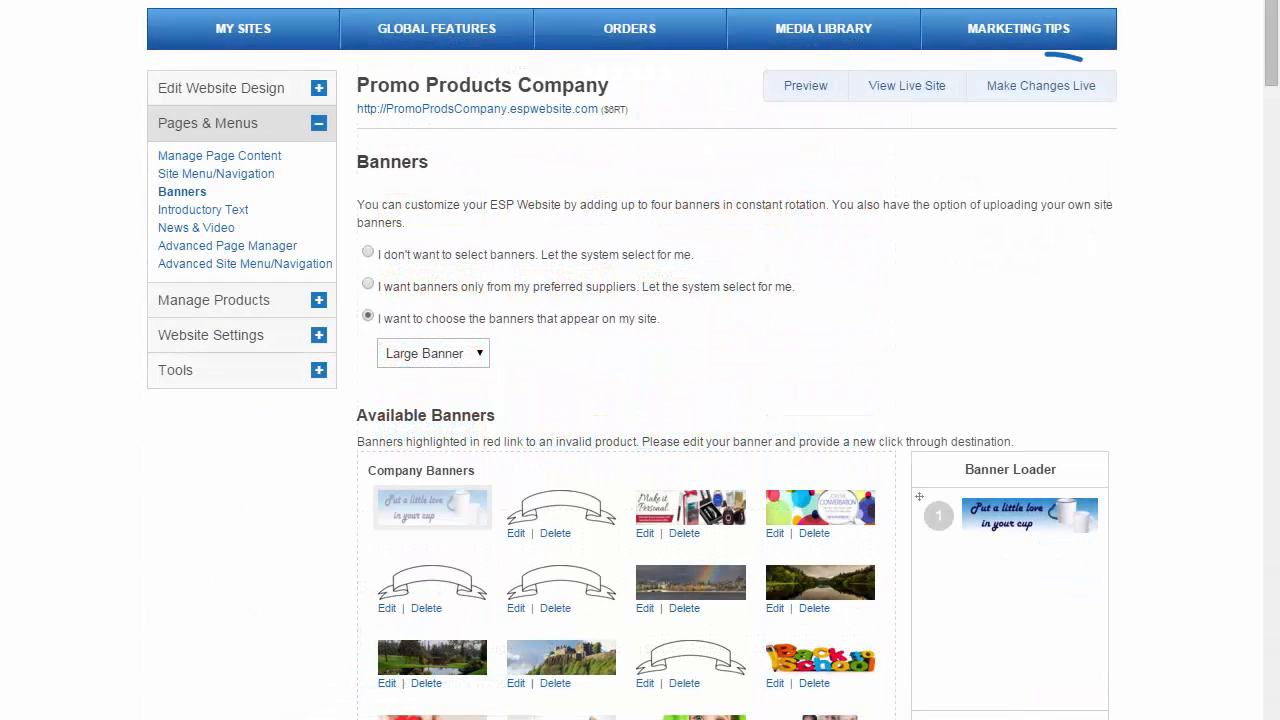
{"action": "left_click", "coordinate": [1041, 86]}
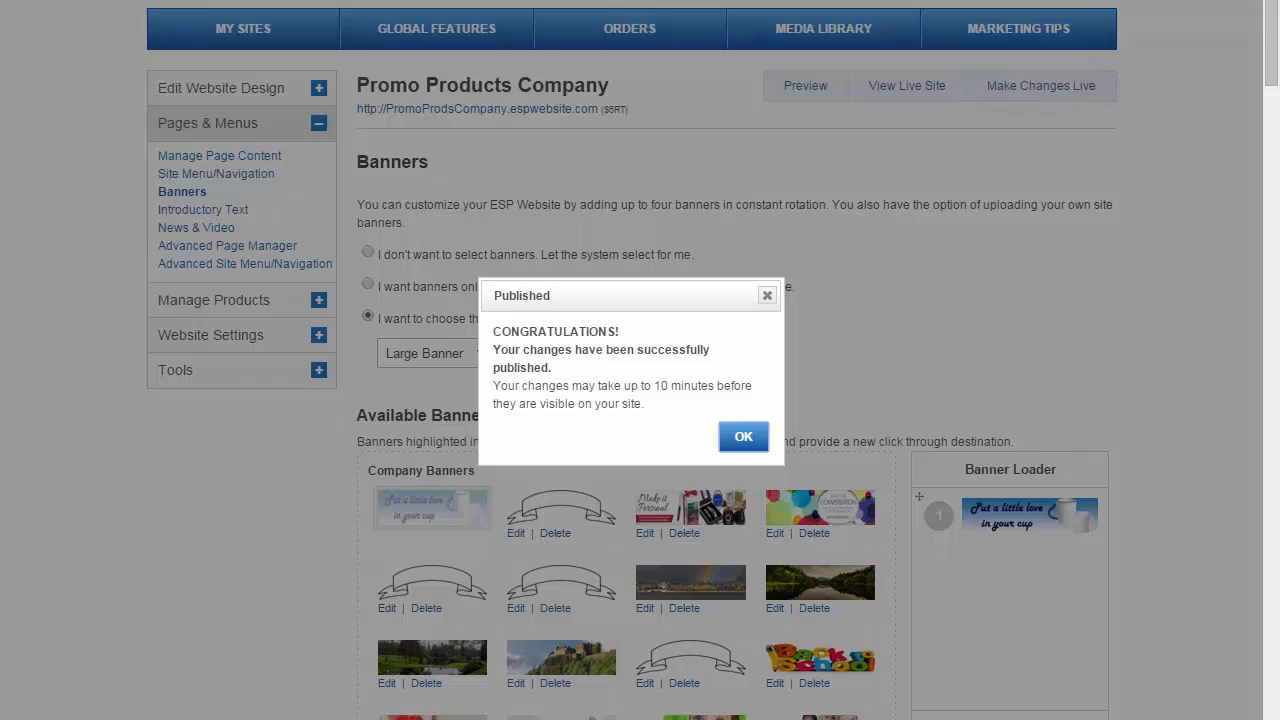